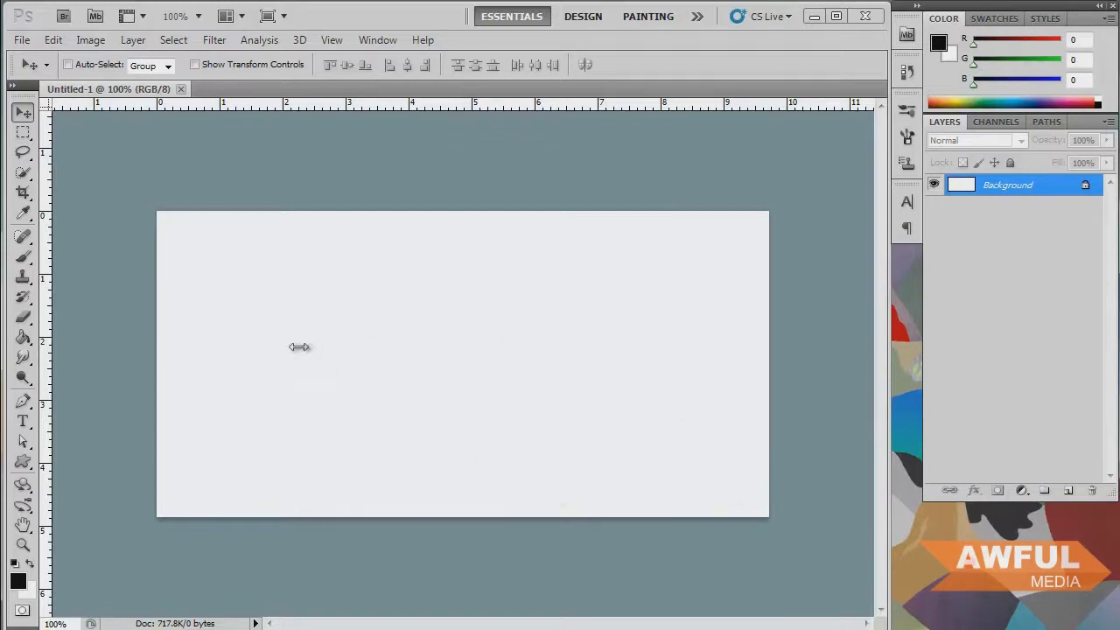
# Step: Drag on the blank Untitled-1 canvas with the Move tool, keeping only the light Background layer
pyautogui.moveTo(298, 347)
pyautogui.mouseDown()
pyautogui.moveTo(280, 335)
pyautogui.moveTo(315, 355)
pyautogui.mouseUp()
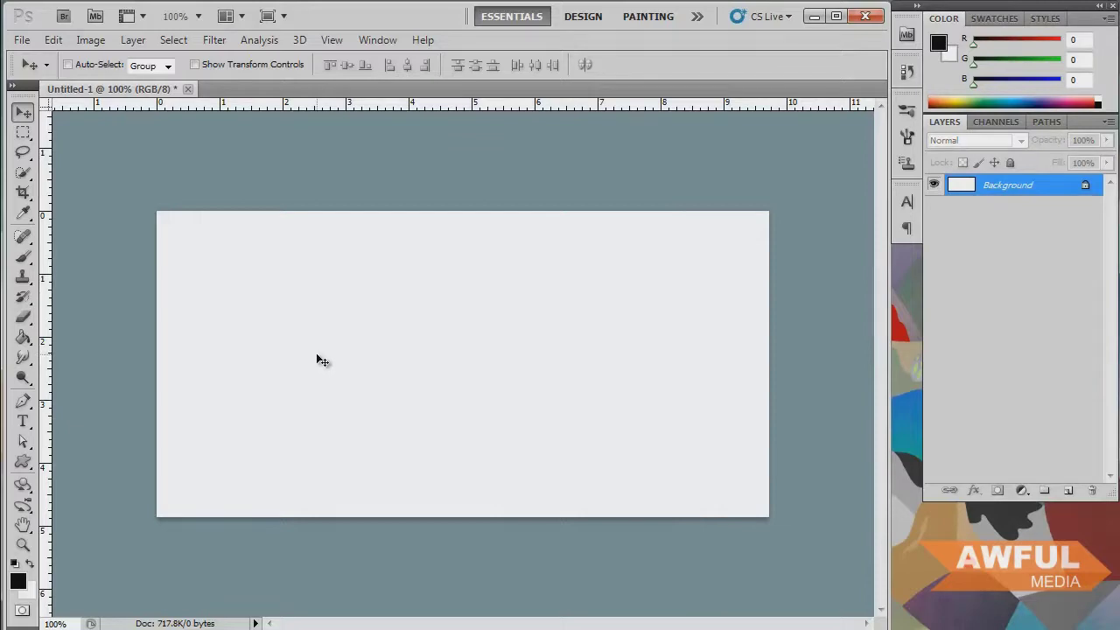
# Step: Type AWFULMEDIA in Arial Black 70 pt mid-canvas, then add Background to the layer selection
pyautogui.click(29, 423)
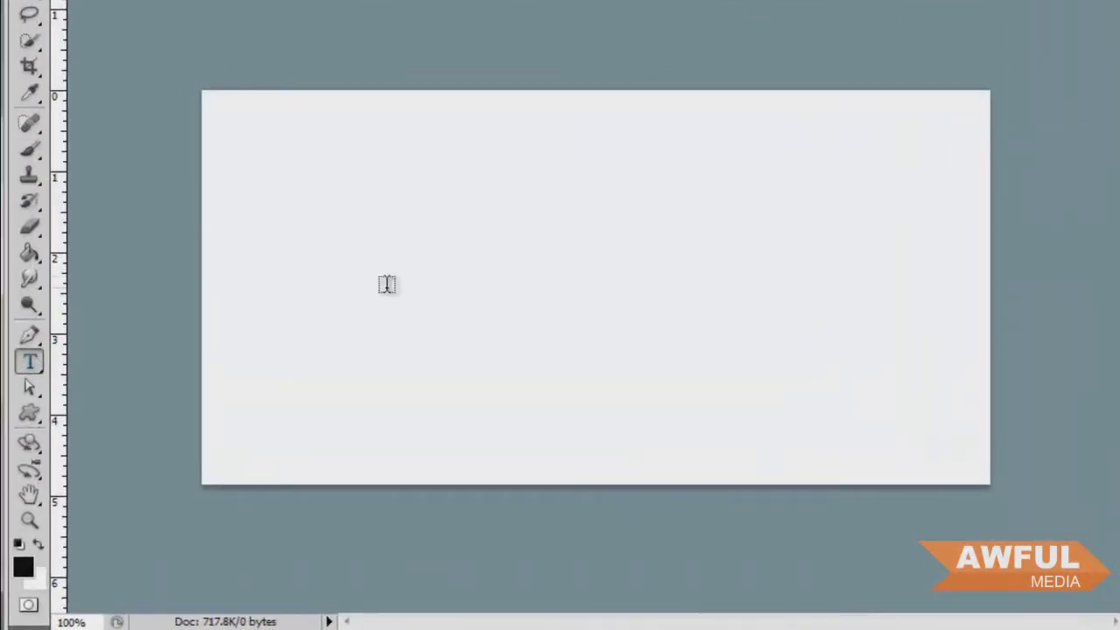
pyautogui.click(386, 284)
pyautogui.write('awfulmedia')
pyautogui.hotkey('ctrl', 'a')
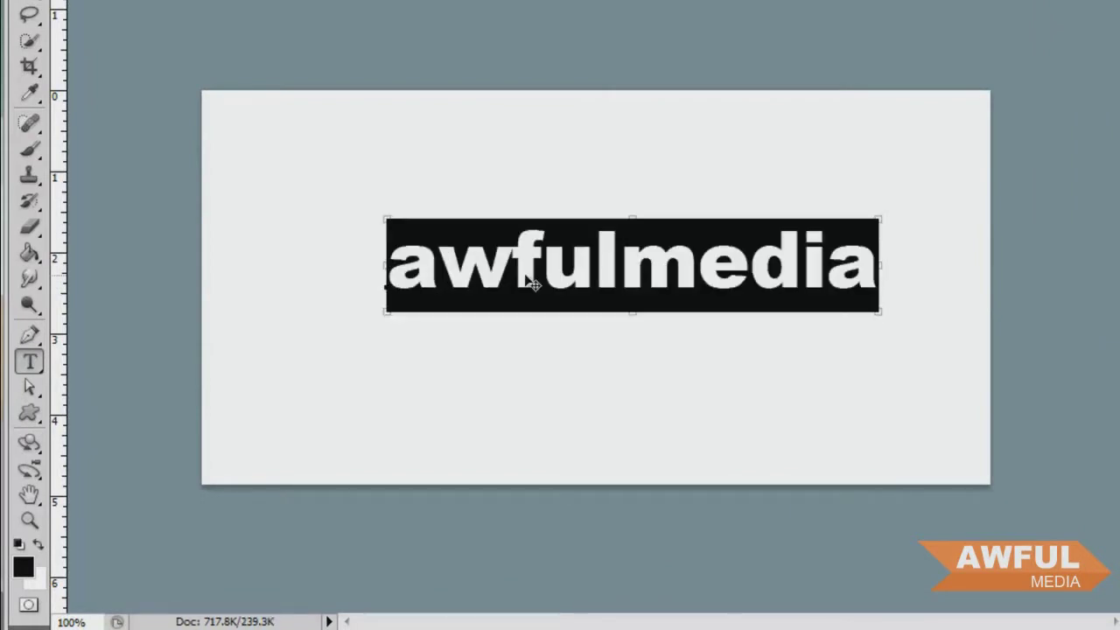
pyautogui.write('AWFULMEDIA')
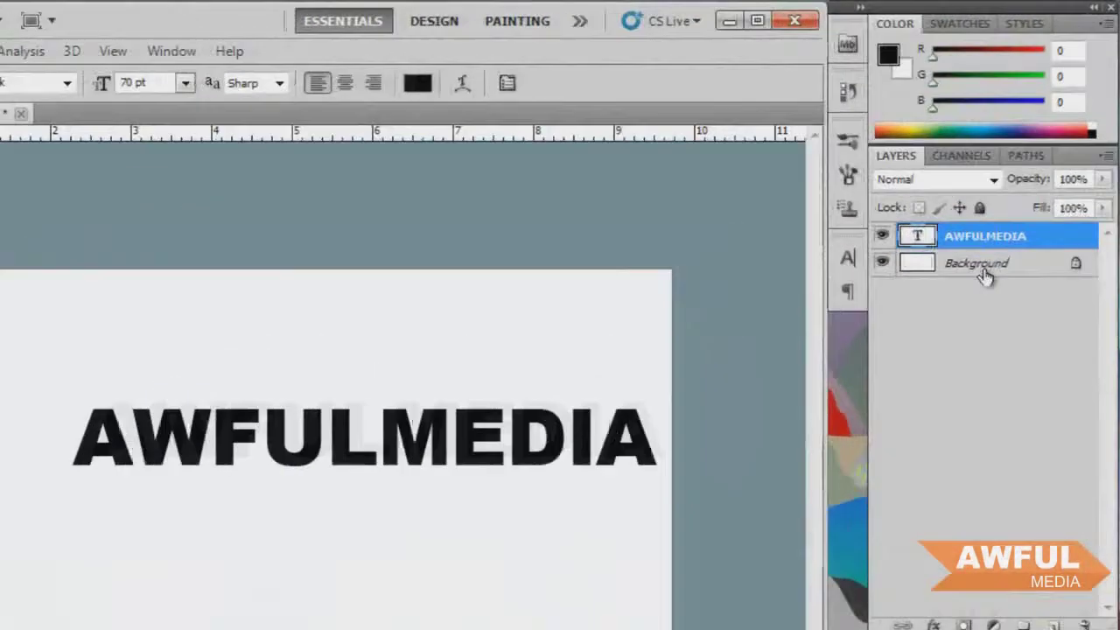
pyautogui.keyDown('shift'); pyautogui.click(985, 273); pyautogui.keyUp('shift')
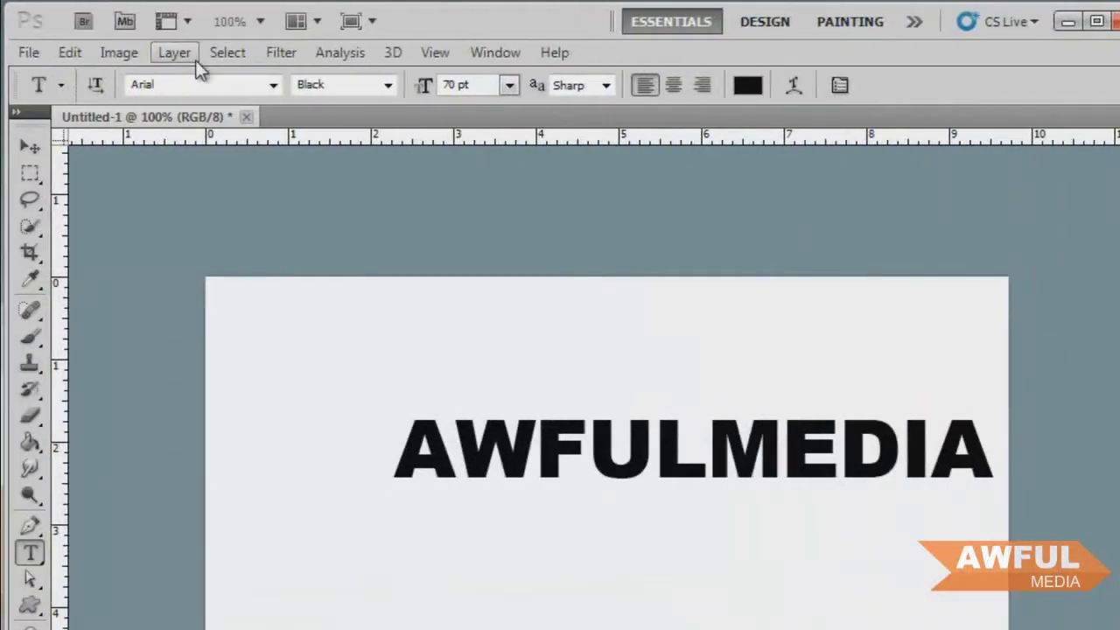
# Step: Align AWFULMEDIA to Horizontal Centers with the Background, then reselect only the text layer
pyautogui.click(186, 54)
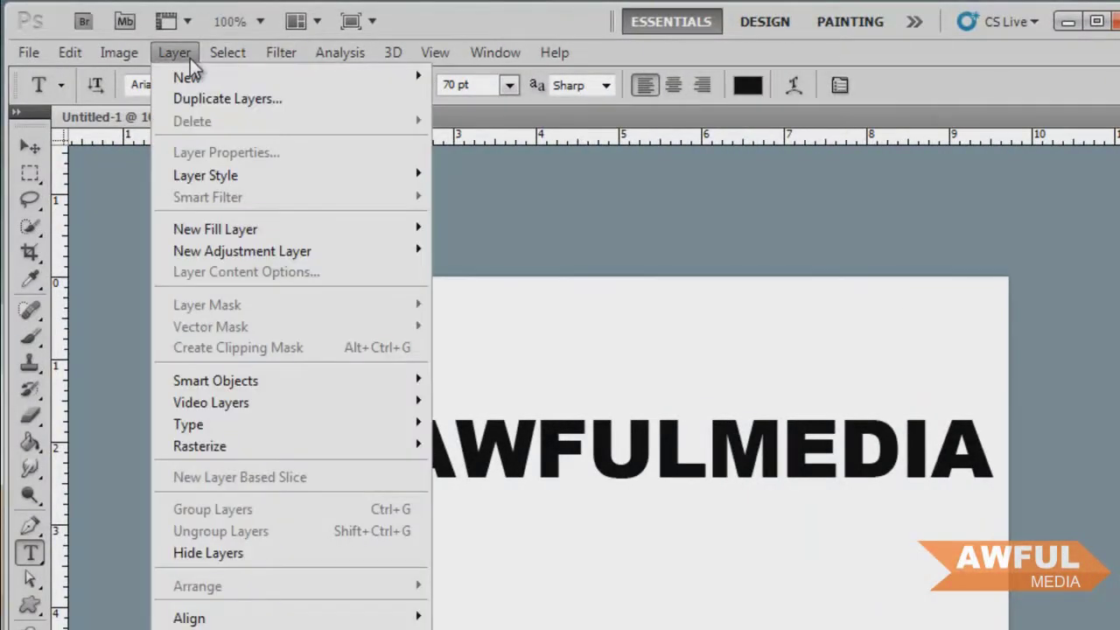
pyautogui.moveTo(240, 618)
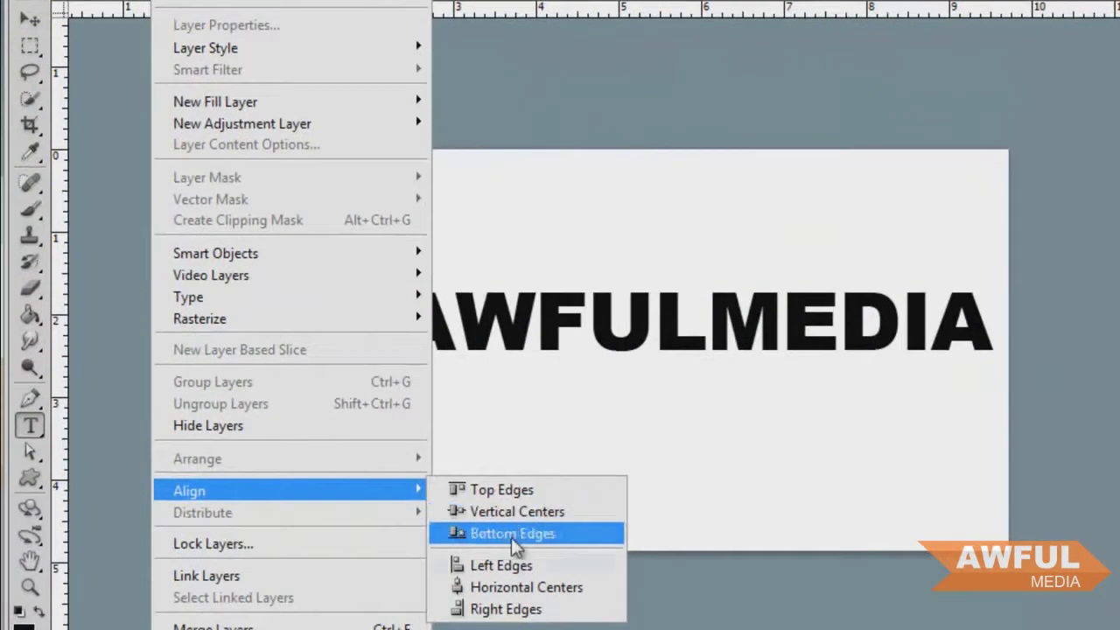
pyautogui.click(495, 588)
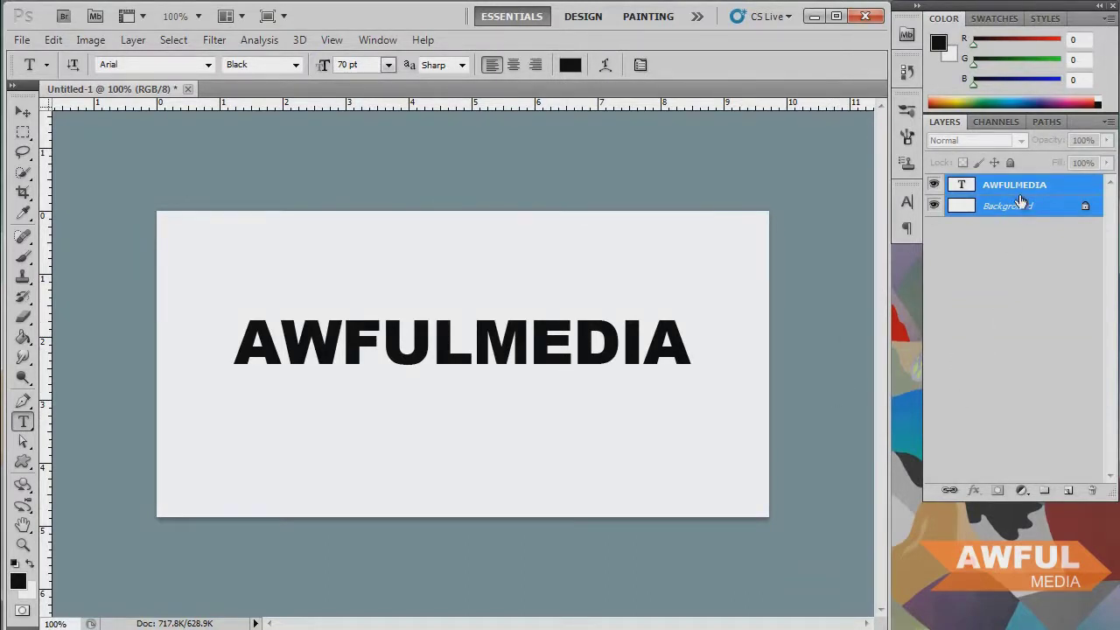
pyautogui.click(987, 192)
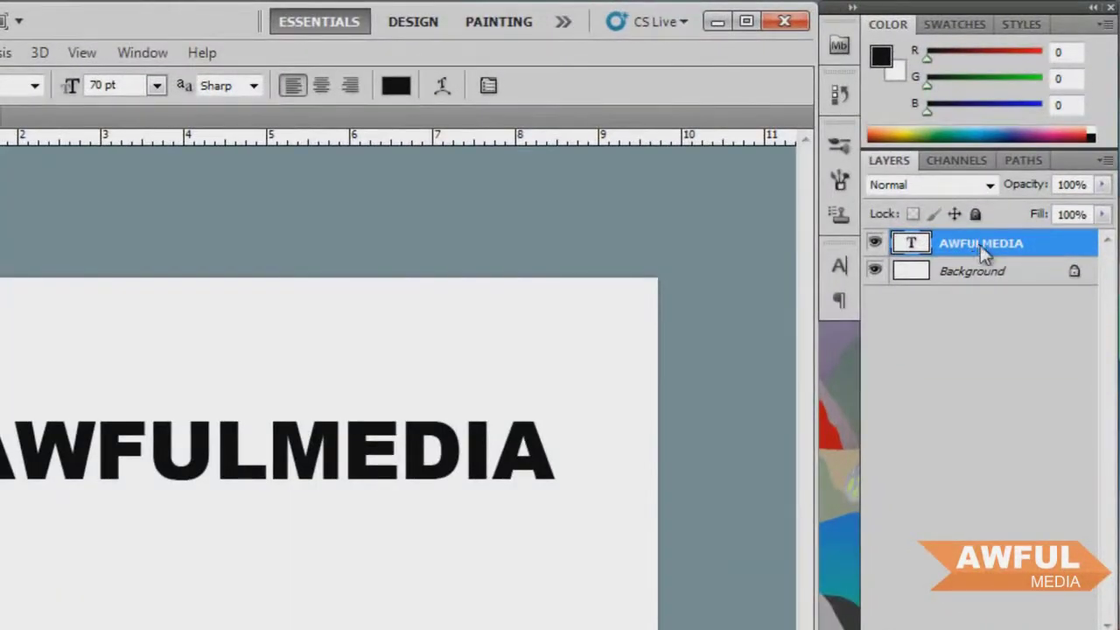
# Step: Duplicate the AWFULMEDIA layer as 'shadow' and move it beneath the original text layer
pyautogui.rightClick(979, 247)
pyautogui.click(1039, 323)
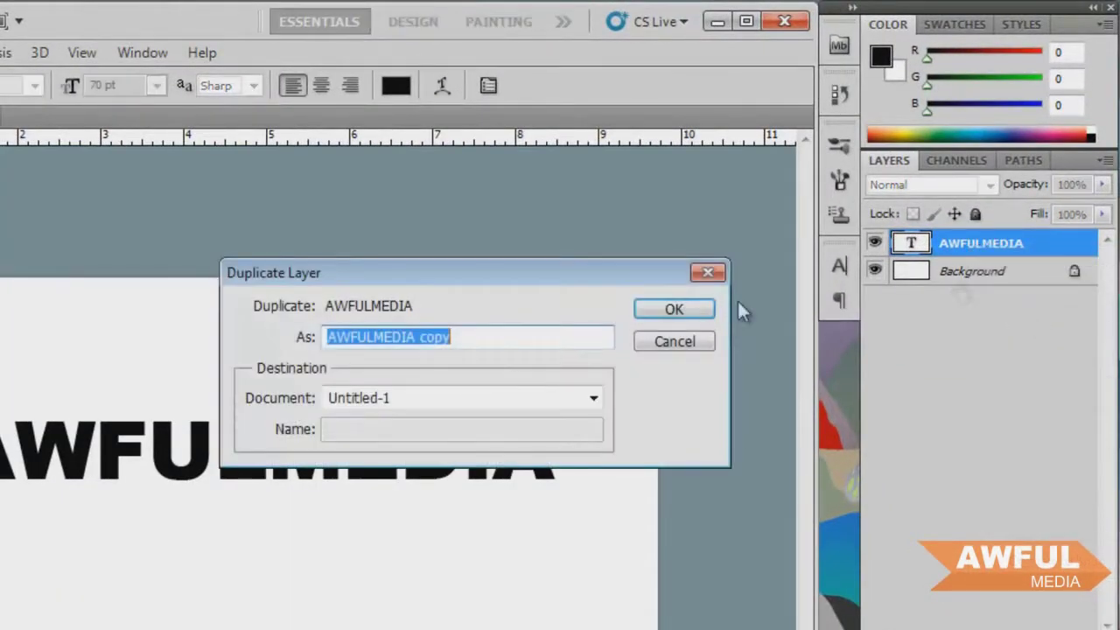
pyautogui.write('SHADOW')
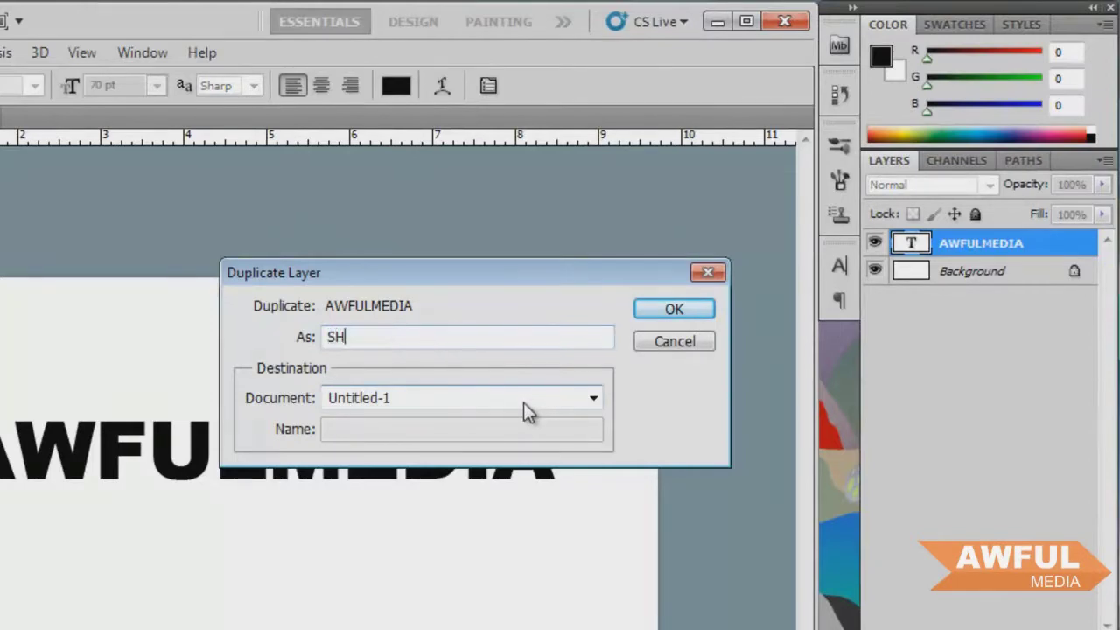
pyautogui.press('BackSpace')
pyautogui.press('BackSpace')
pyautogui.press('BackSpace')
pyautogui.press('BackSpace')
pyautogui.press('BackSpace')
pyautogui.press('BackSpace')
pyautogui.write('sha')
pyautogui.press('BackSpace')
pyautogui.write('adow')
pyautogui.press('Return')
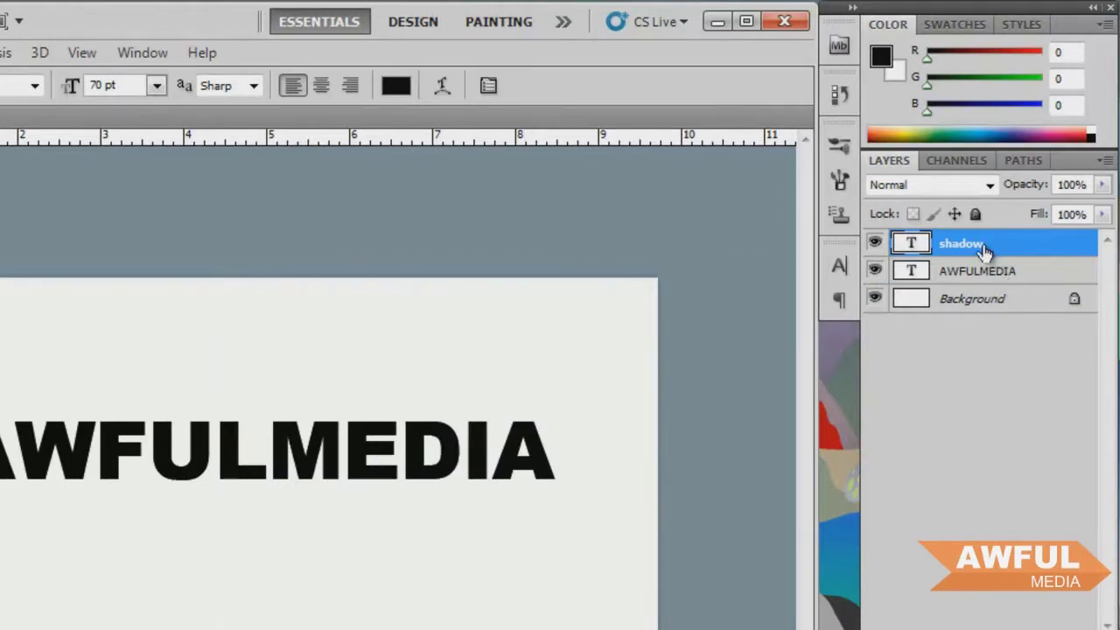
pyautogui.moveTo(980, 247); pyautogui.dragTo(969, 283)
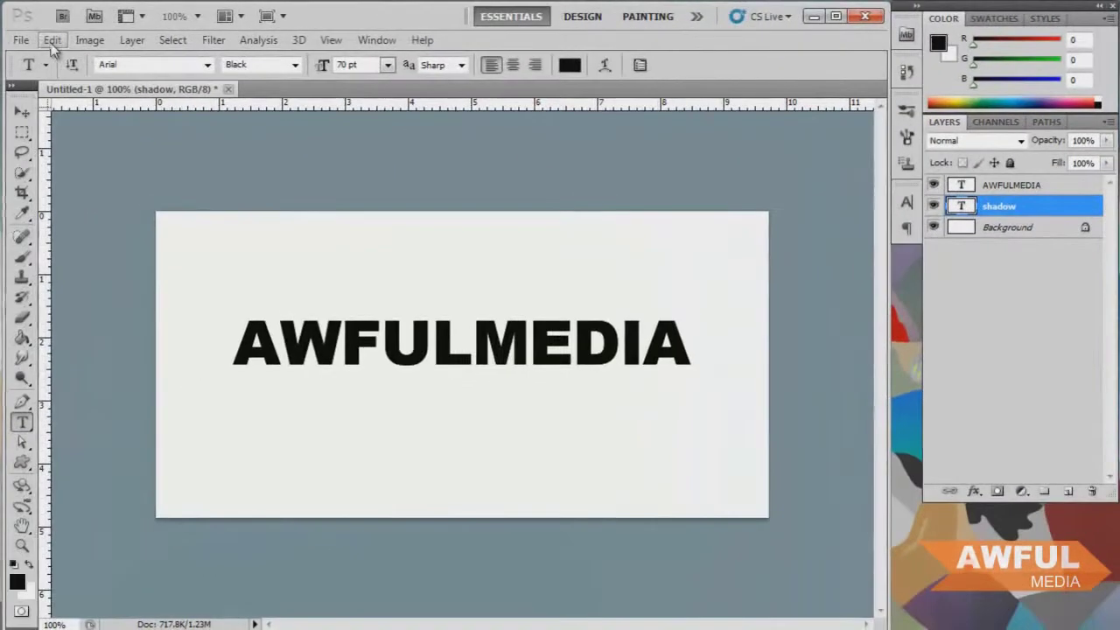
# Step: Rasterize the shadow text layer into pixels with Rasterize Type
pyautogui.click(51, 40)
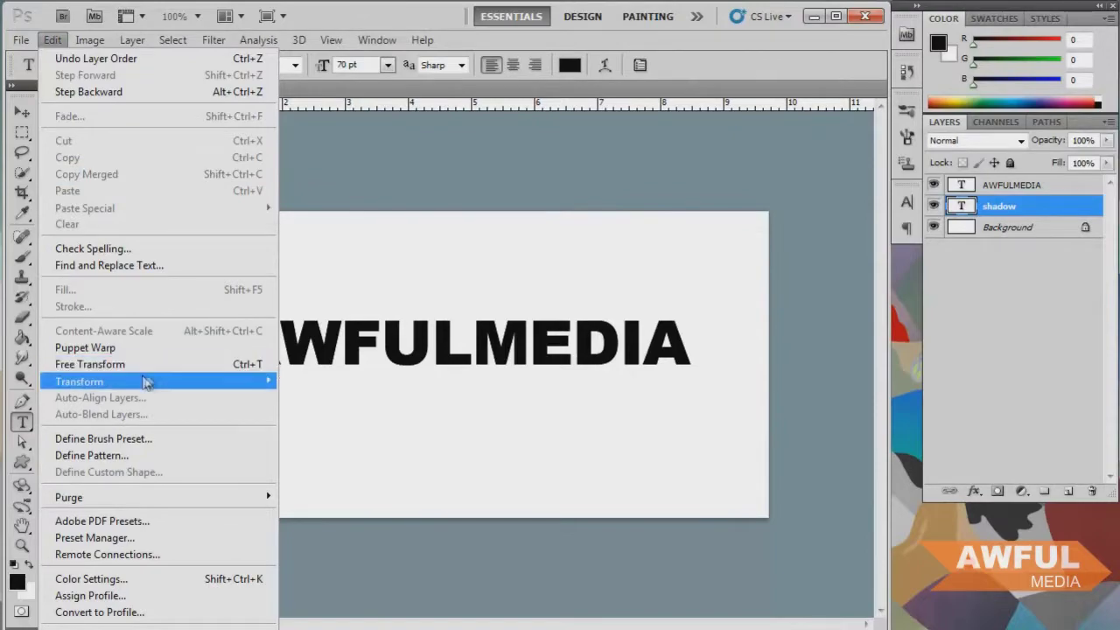
pyautogui.moveTo(143, 378)
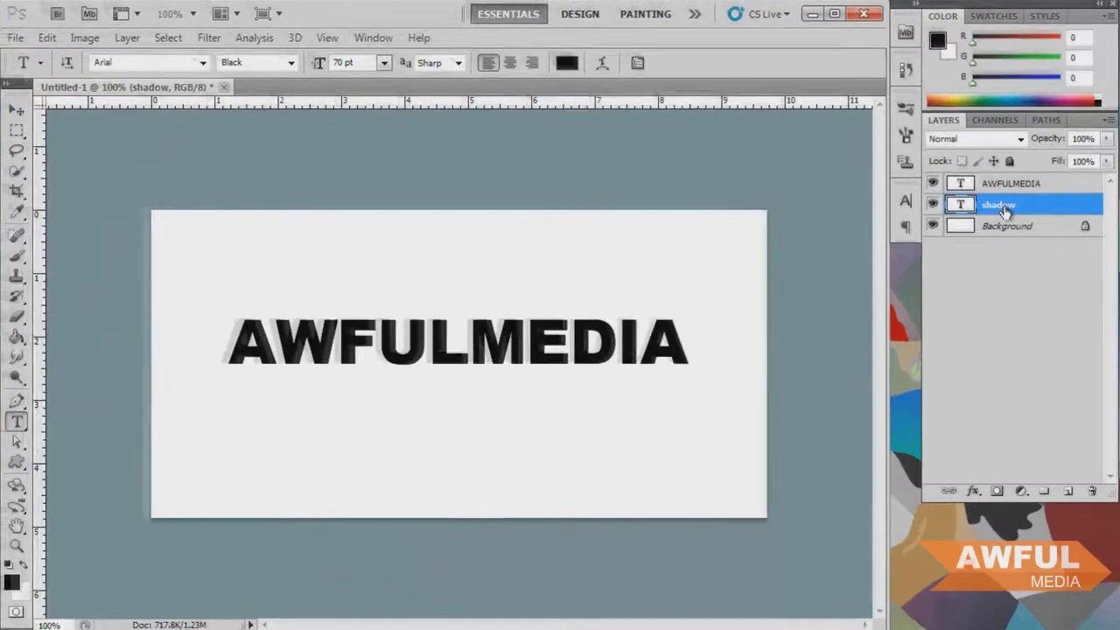
pyautogui.rightClick(1004, 210)
pyautogui.click(992, 210)
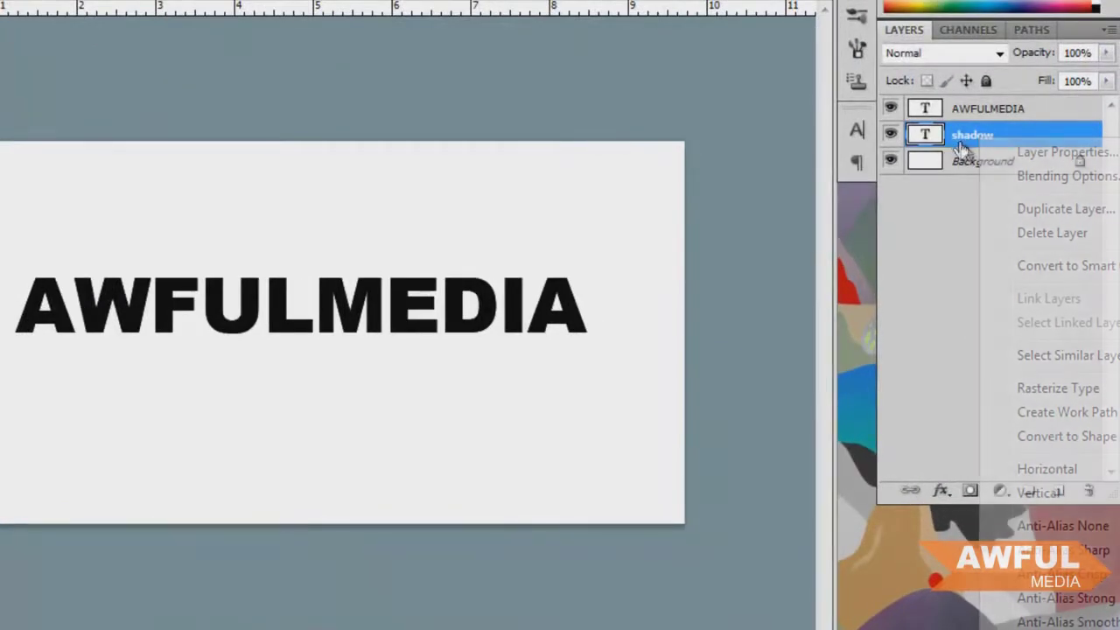
pyautogui.rightClick(961, 140)
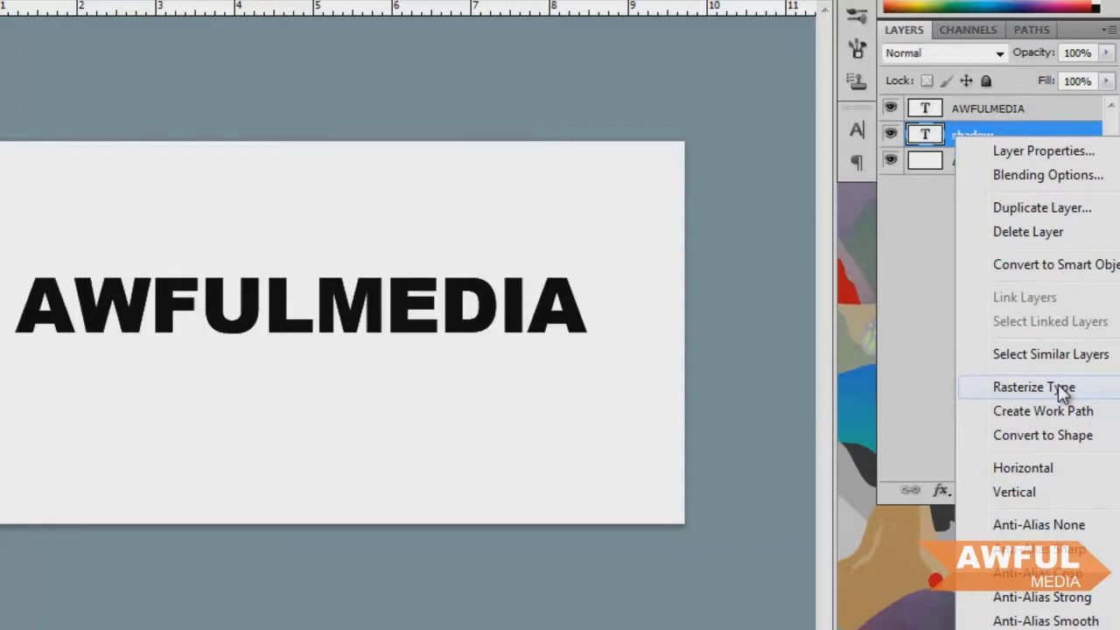
pyautogui.click(1058, 386)
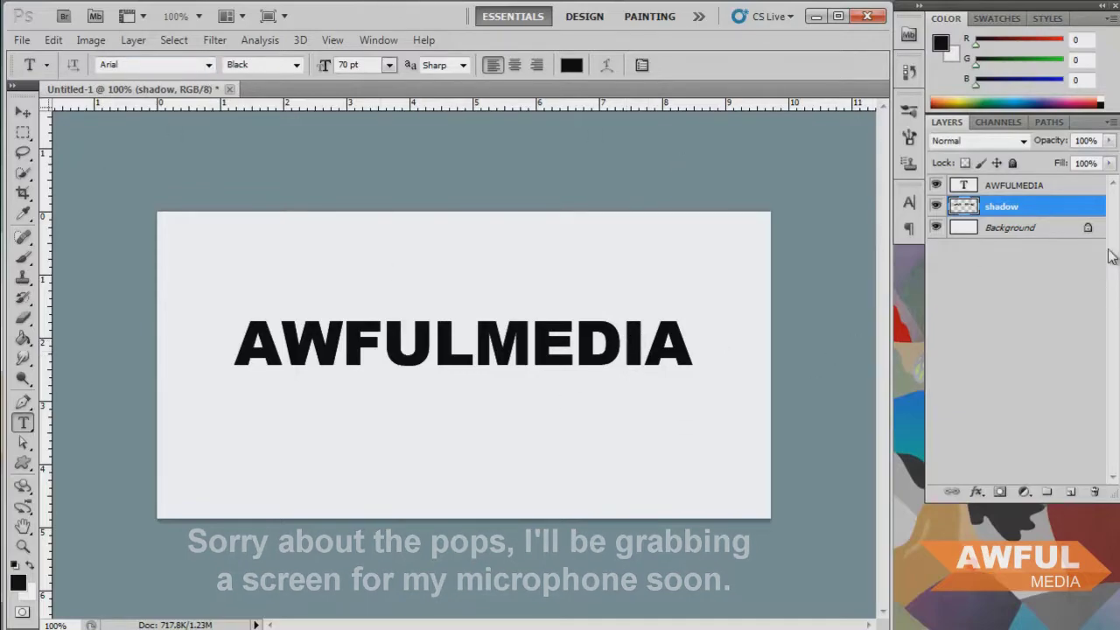
# Step: Slant the shadow layer with an Edit > Transform > Perspective distortion and commit it
pyautogui.click(54, 39)
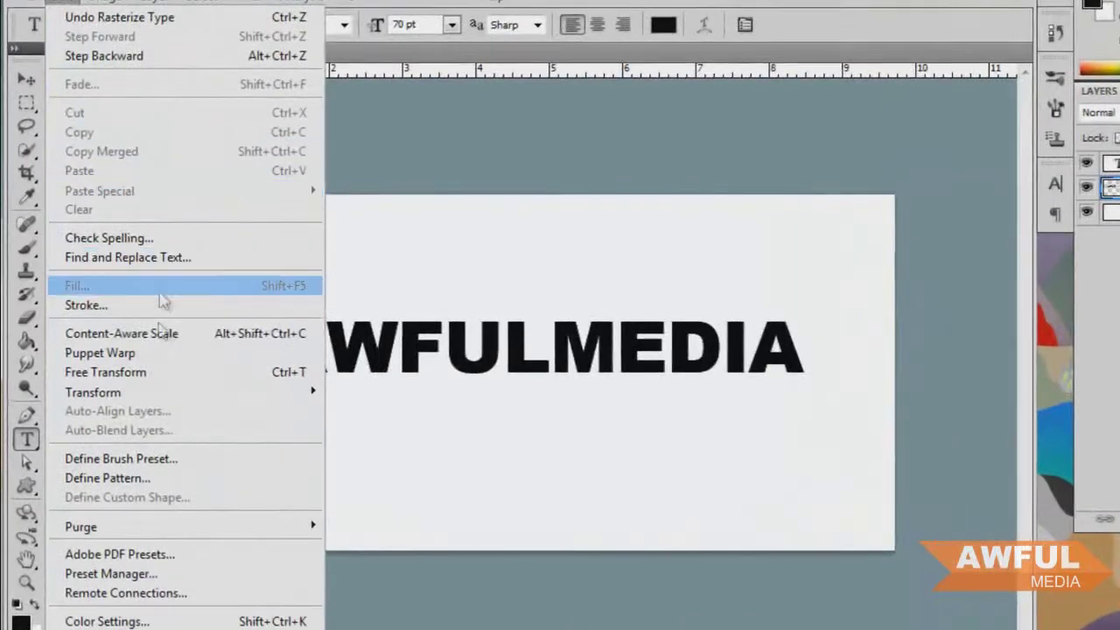
pyautogui.moveTo(143, 394)
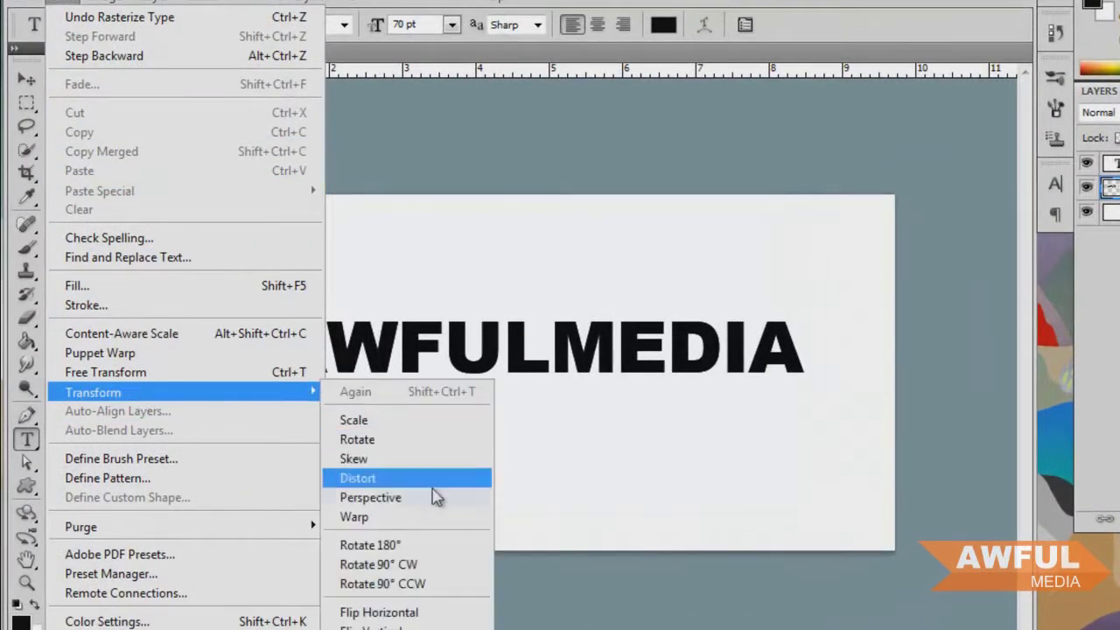
pyautogui.click(417, 506)
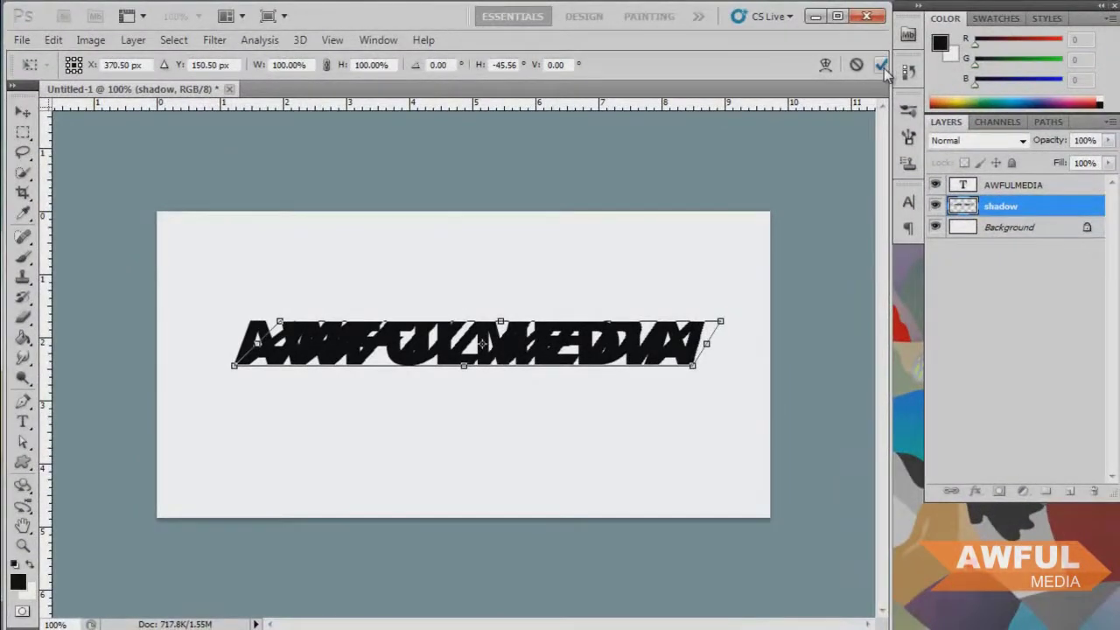
pyautogui.click(882, 66)
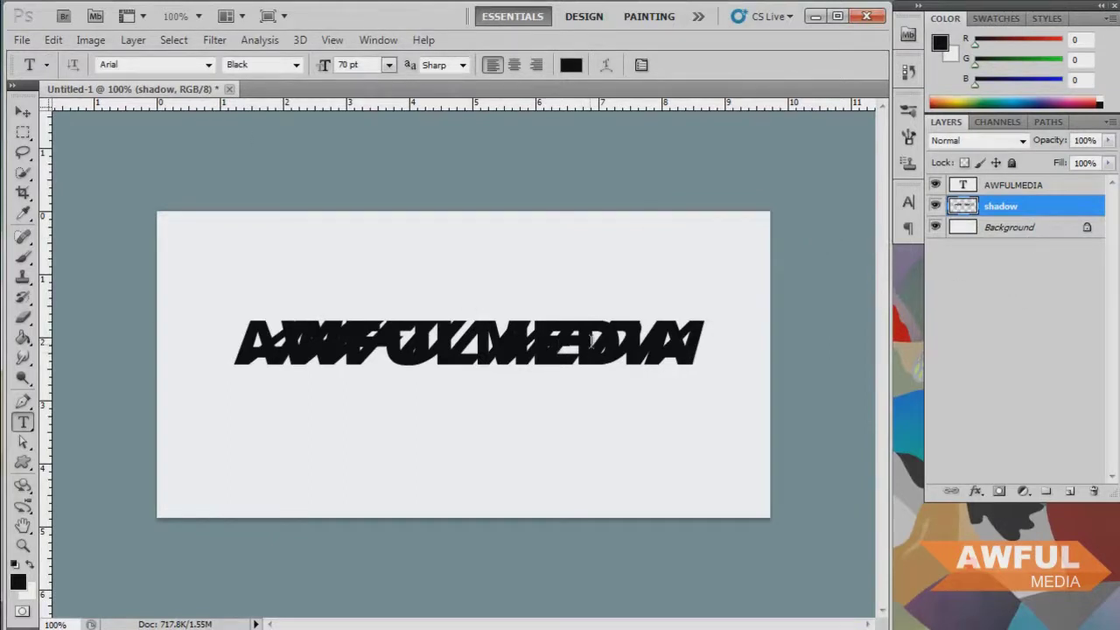
# Step: Squash the slanted shadow to 50% height along the text's base and commit the transform
pyautogui.hotkey('ctrl', 't')
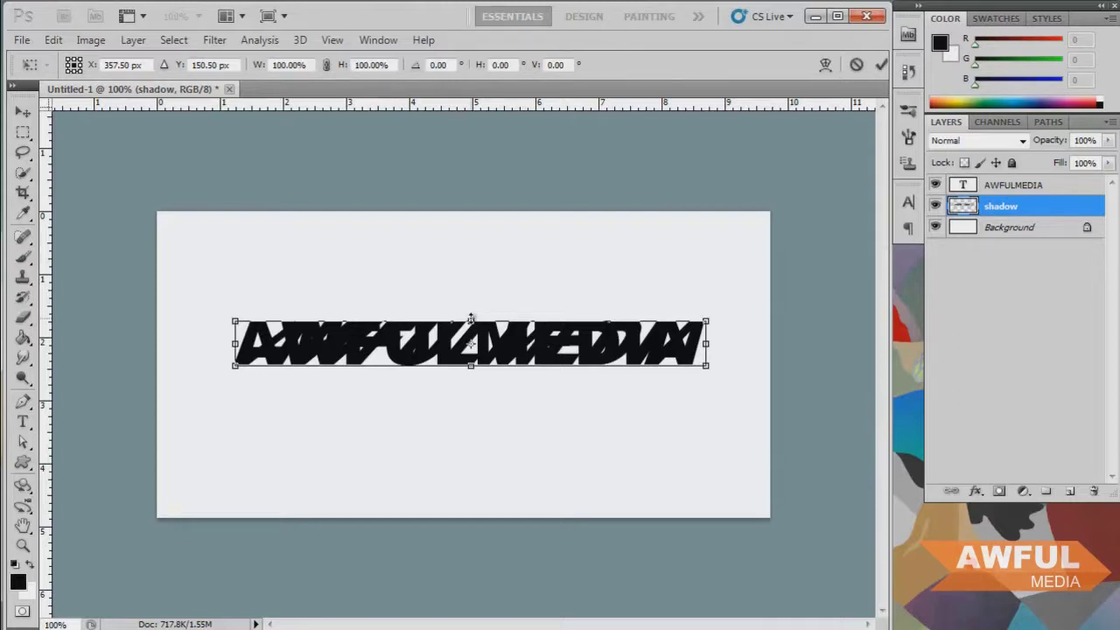
pyautogui.moveTo(470, 318); pyautogui.dragTo(470, 342)
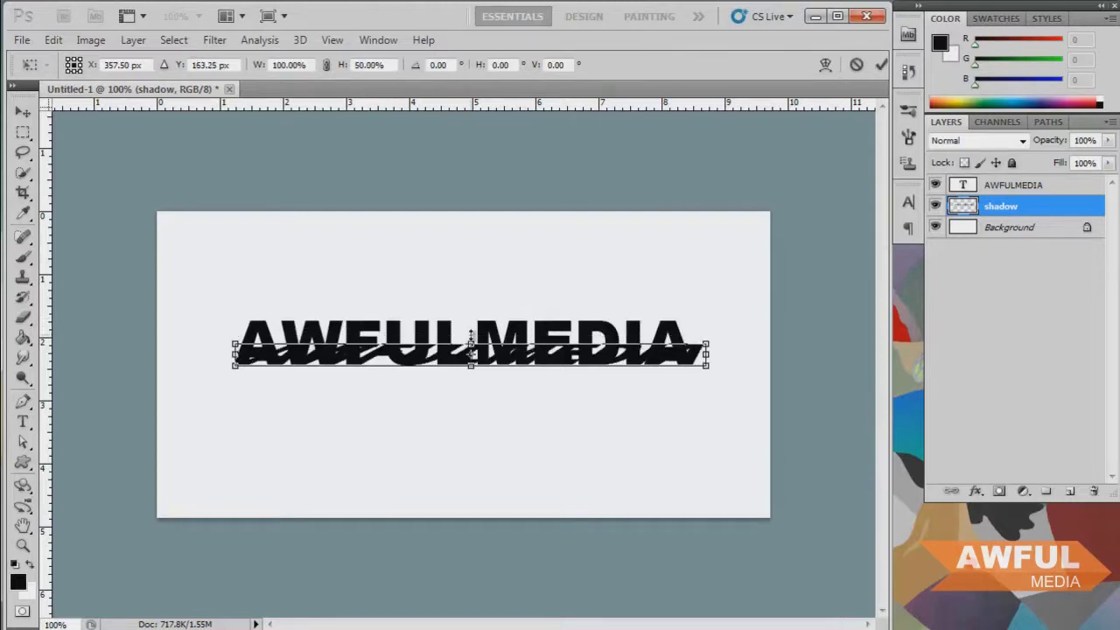
pyautogui.click(880, 67)
pyautogui.press('t')
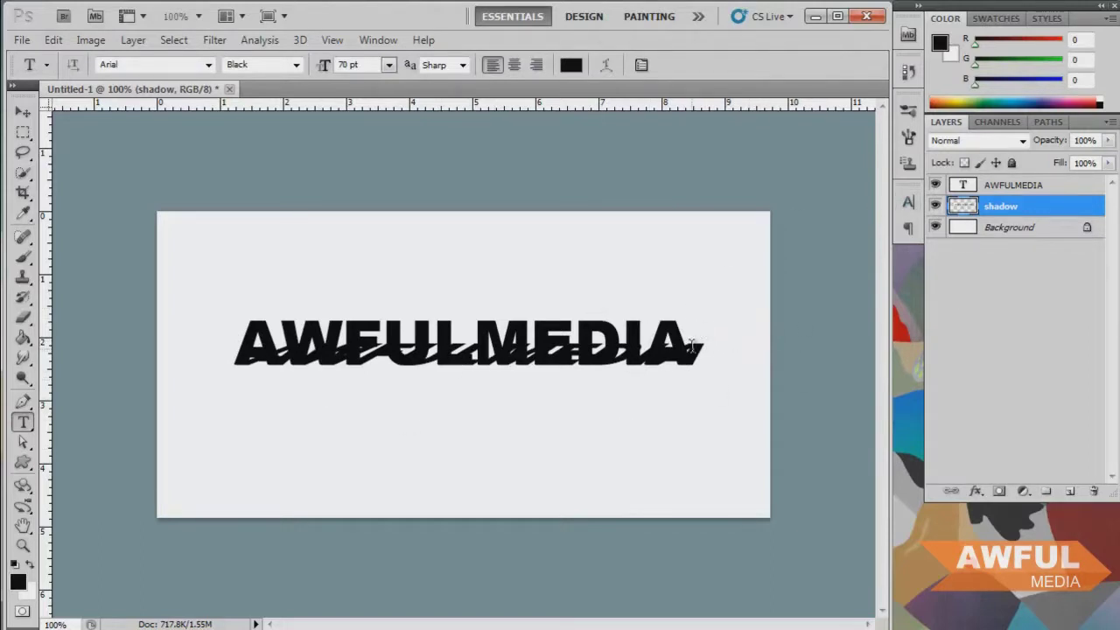
pyautogui.click(23, 112)
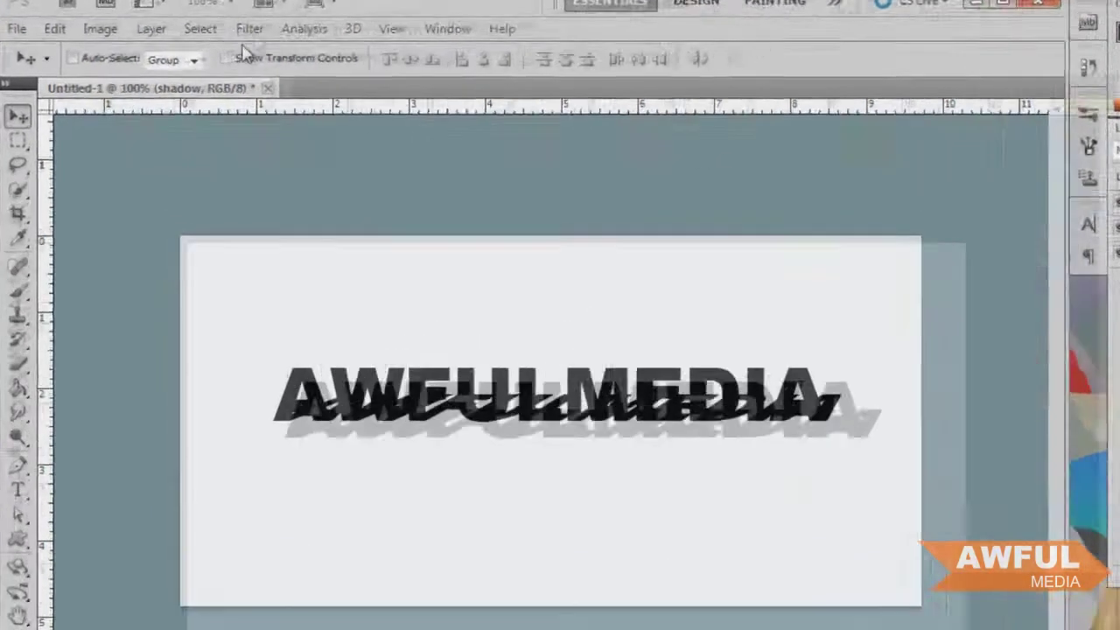
# Step: Soften the shadow layer with a 0.7-pixel Gaussian Blur
pyautogui.click(214, 40)
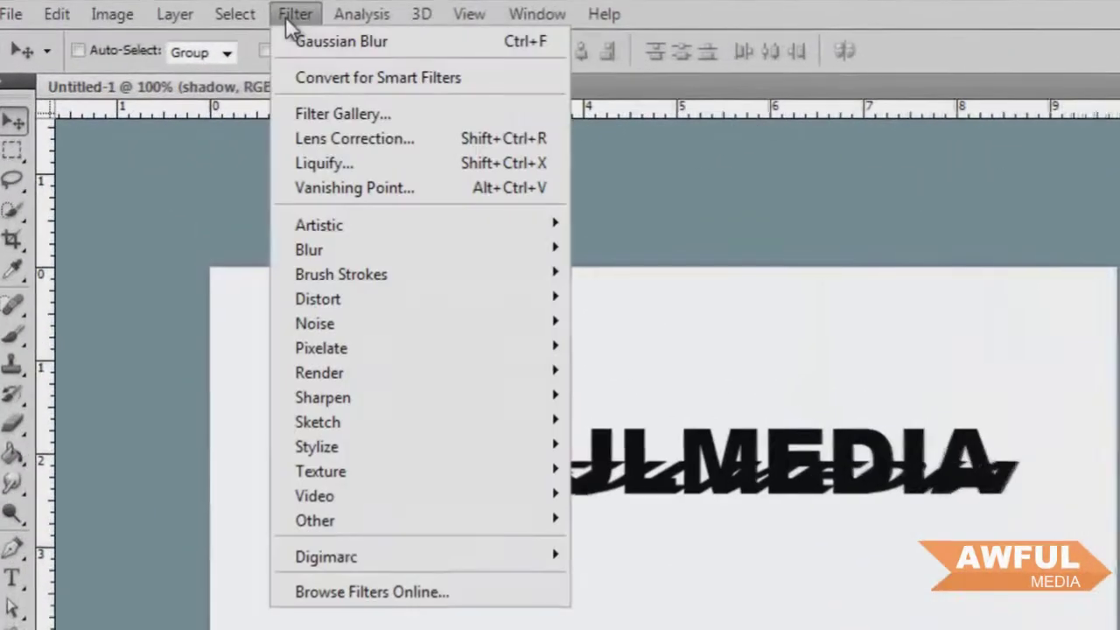
pyautogui.moveTo(333, 247)
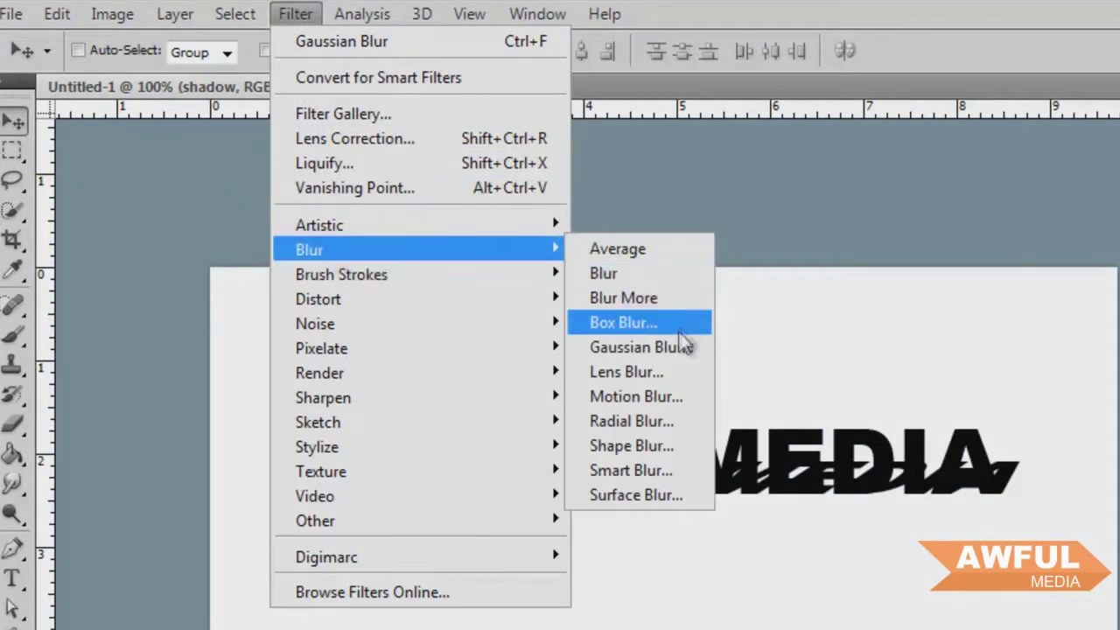
pyautogui.click(670, 354)
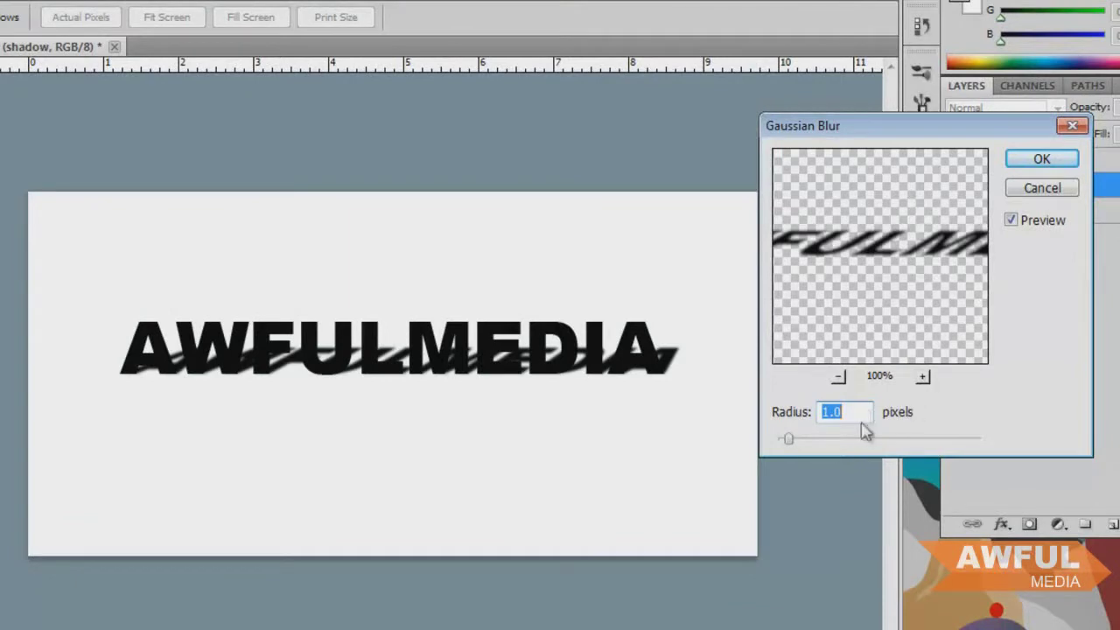
pyautogui.write('.7')
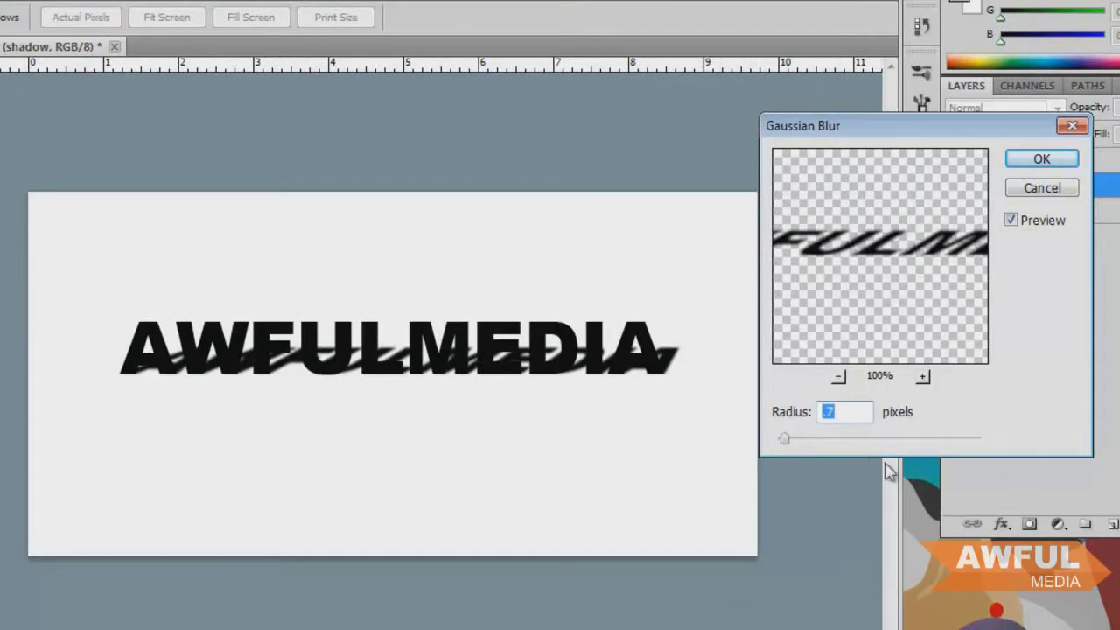
pyautogui.click(1038, 164)
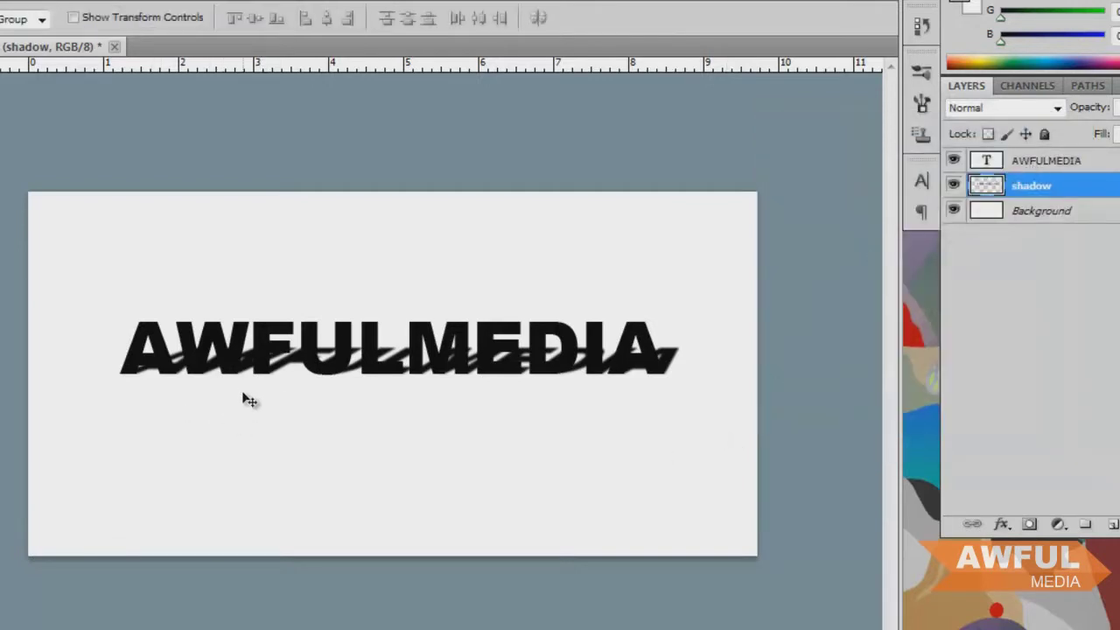
# Step: Set the shadow layer to Multiply blend mode at 70% opacity
pyautogui.click(1057, 108)
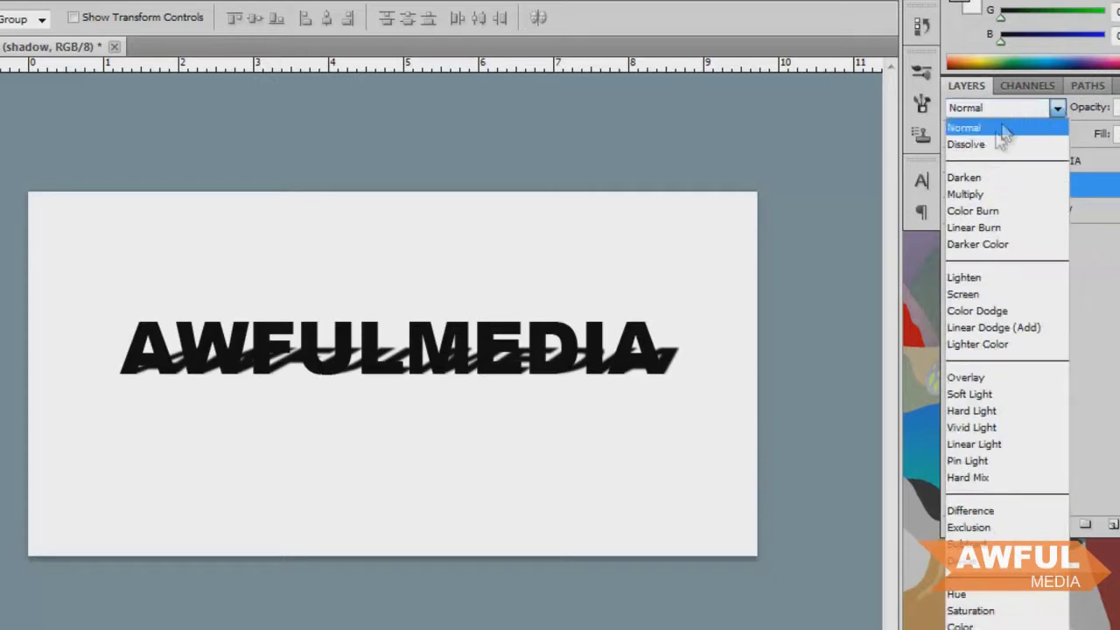
pyautogui.click(963, 195)
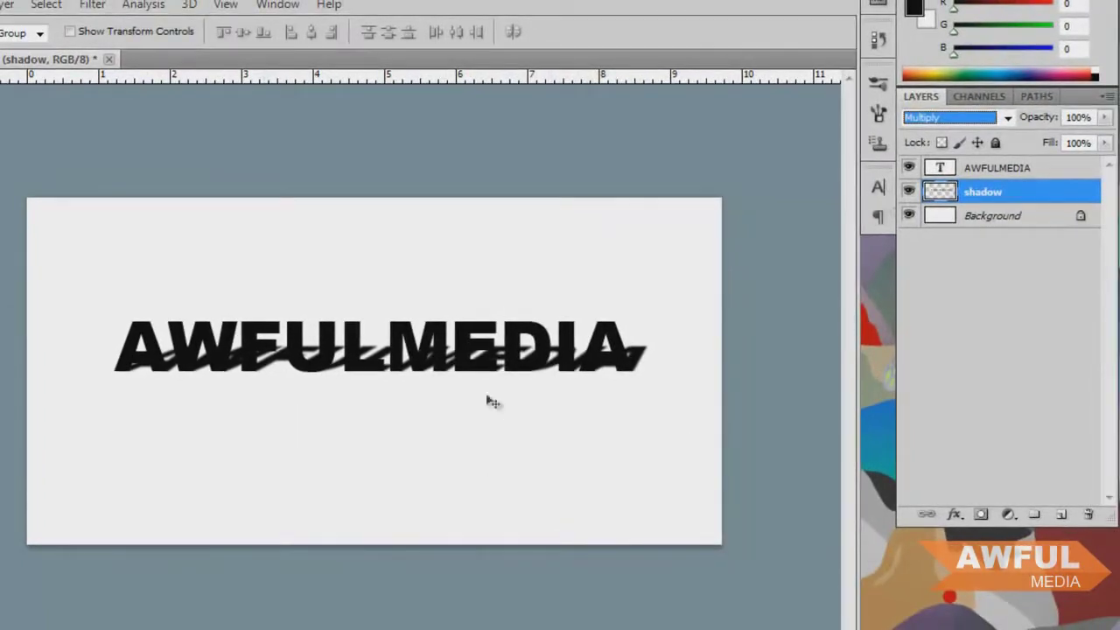
pyautogui.click(1104, 117)
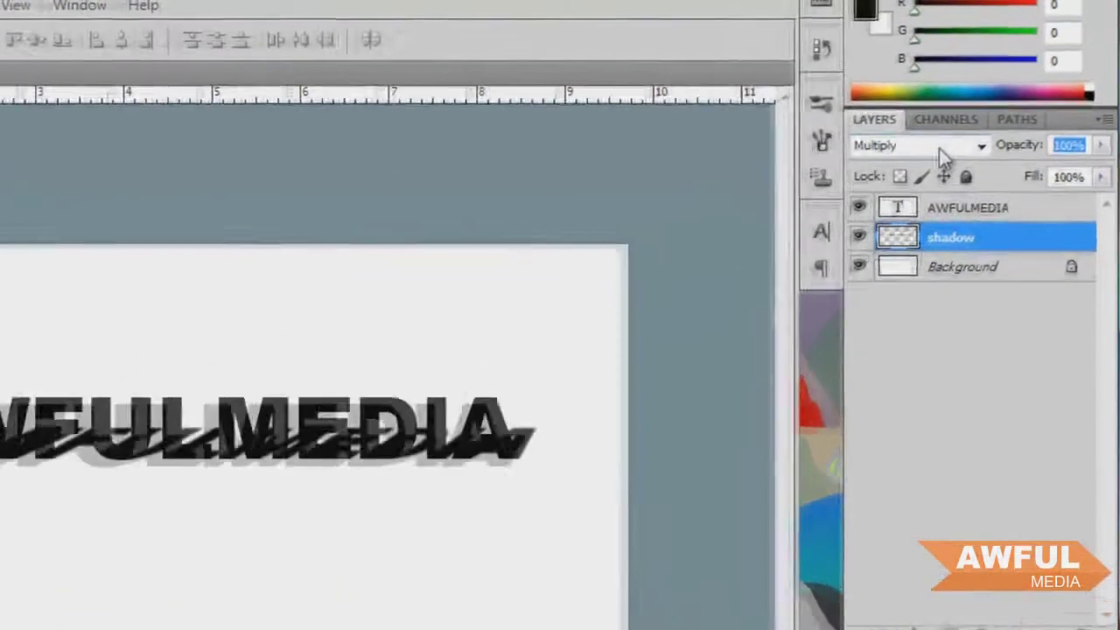
pyautogui.write('70 p')
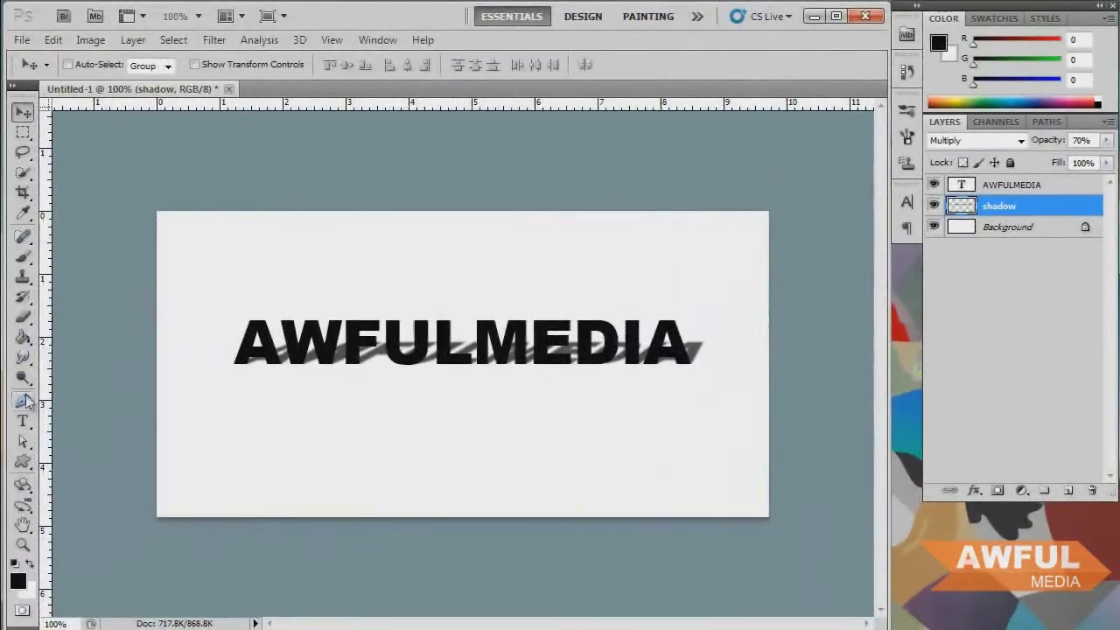
pyautogui.write('t')
# Step: Recolour the AWFULMEDIA text to blue #4587b6 and commit the text edit
pyautogui.moveTo(142, 368); pyautogui.dragTo(700, 337)
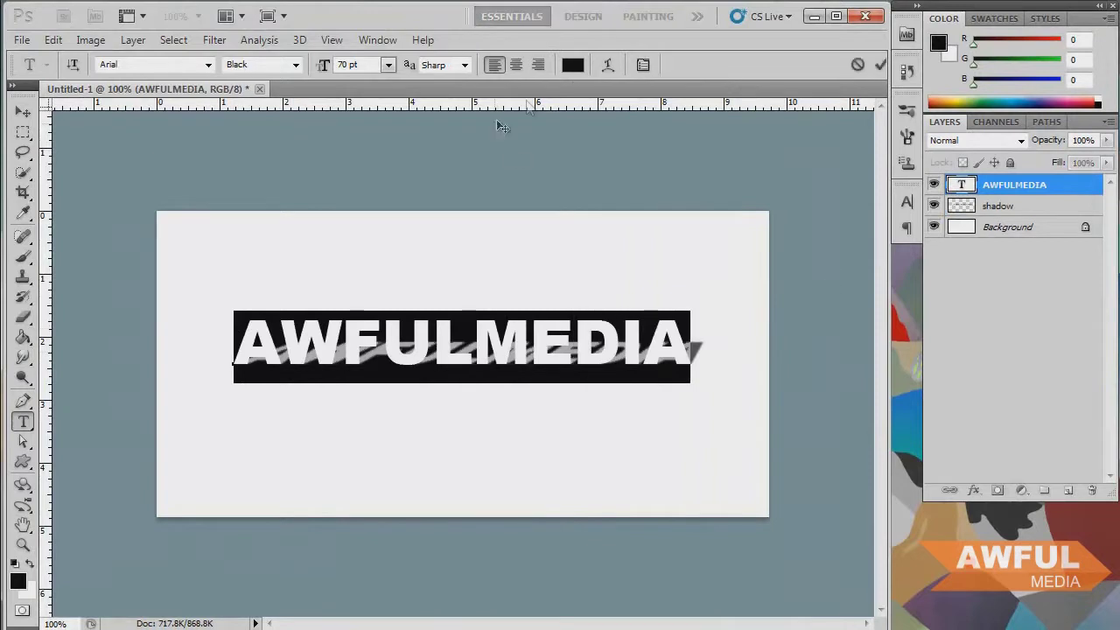
pyautogui.click(570, 65)
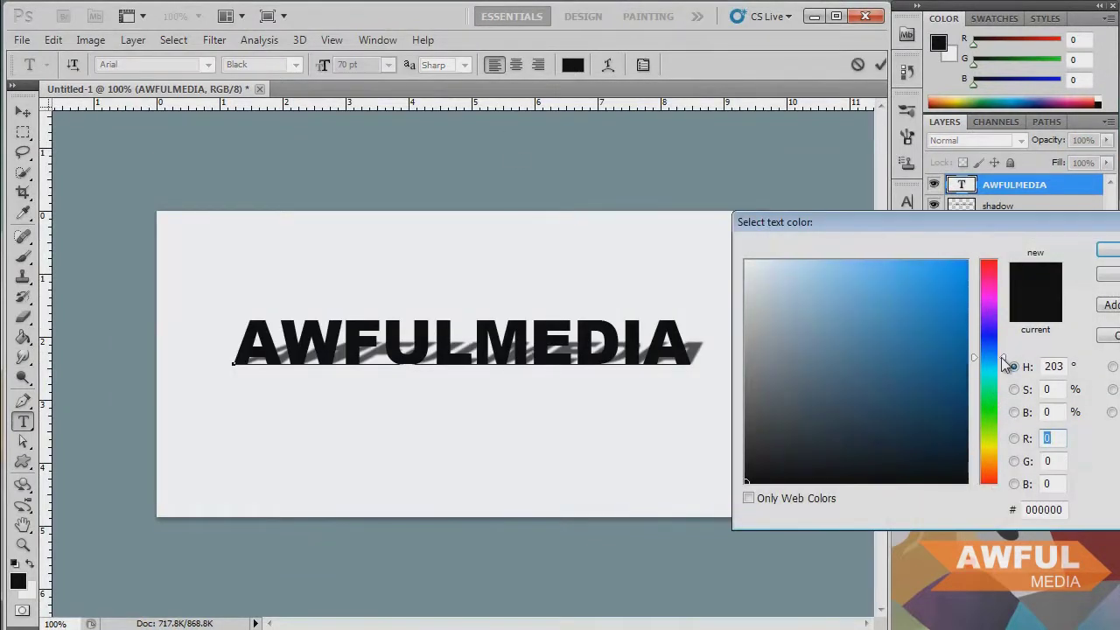
pyautogui.click(884, 324)
pyautogui.moveTo(994, 351); pyautogui.dragTo(989, 358)
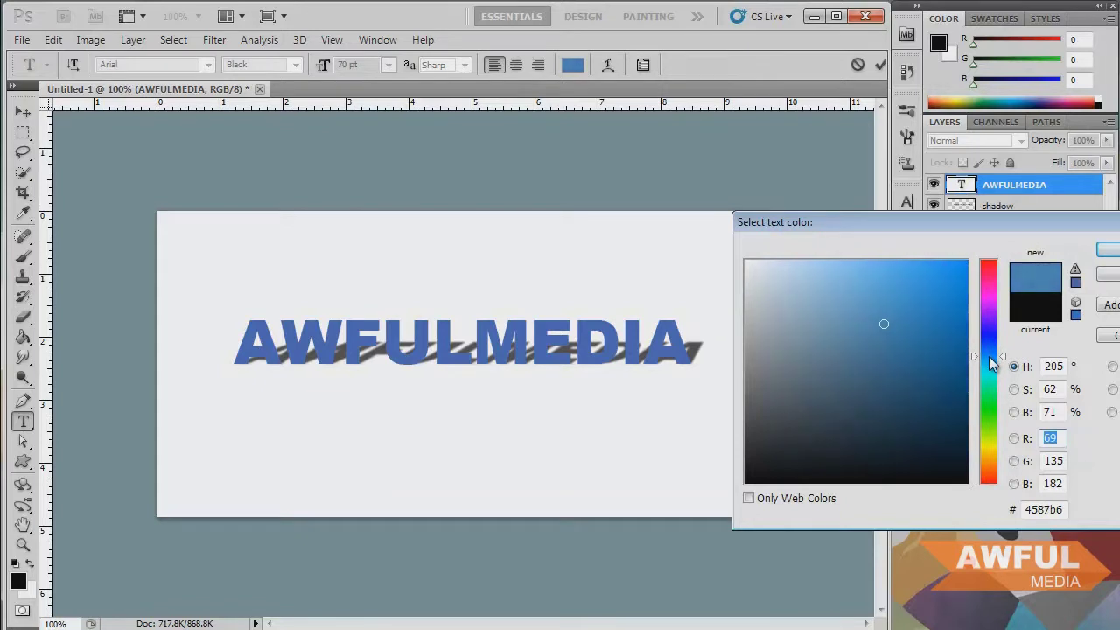
pyautogui.click(1108, 249)
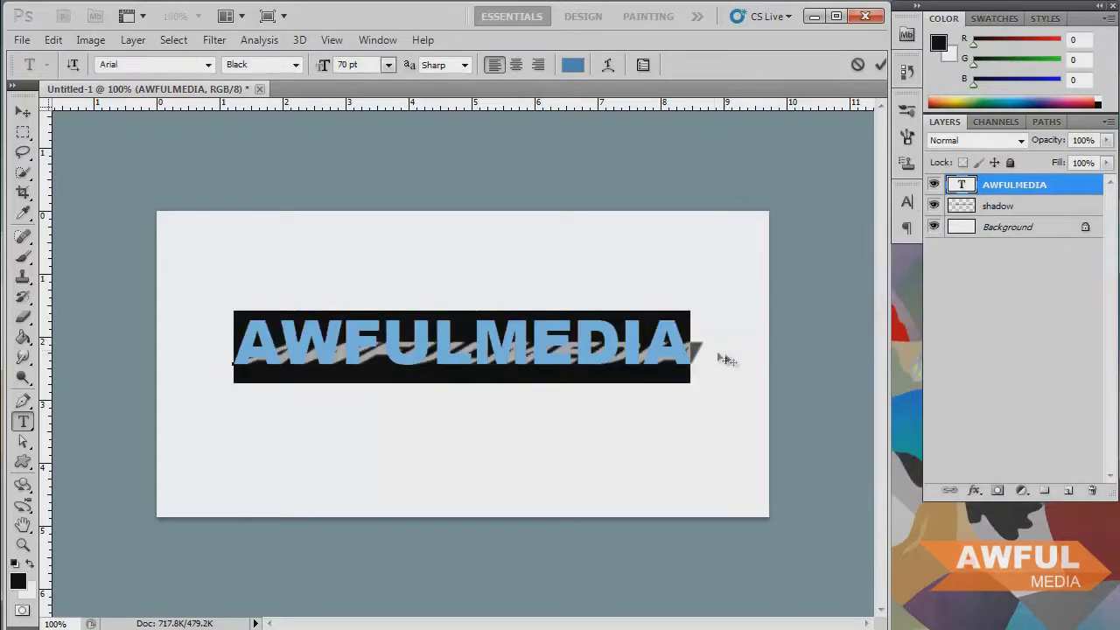
pyautogui.click(1059, 231)
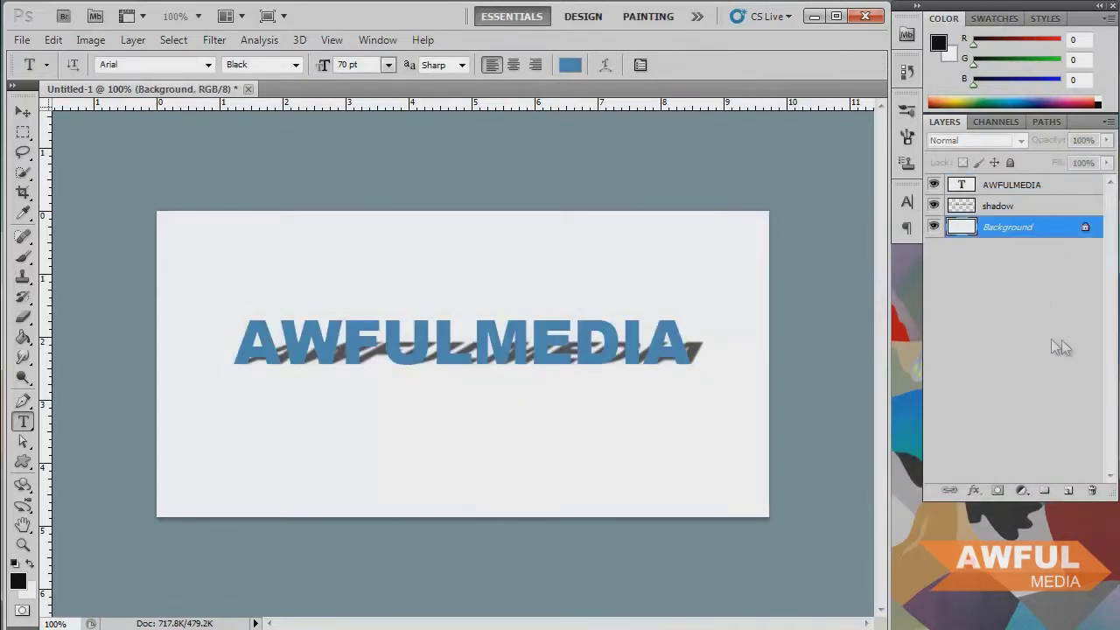
# Step: With the shadow layer active, reopen Gaussian Blur and drag the radius down toward 0.1
pyautogui.click(1022, 187)
pyautogui.click(1026, 207)
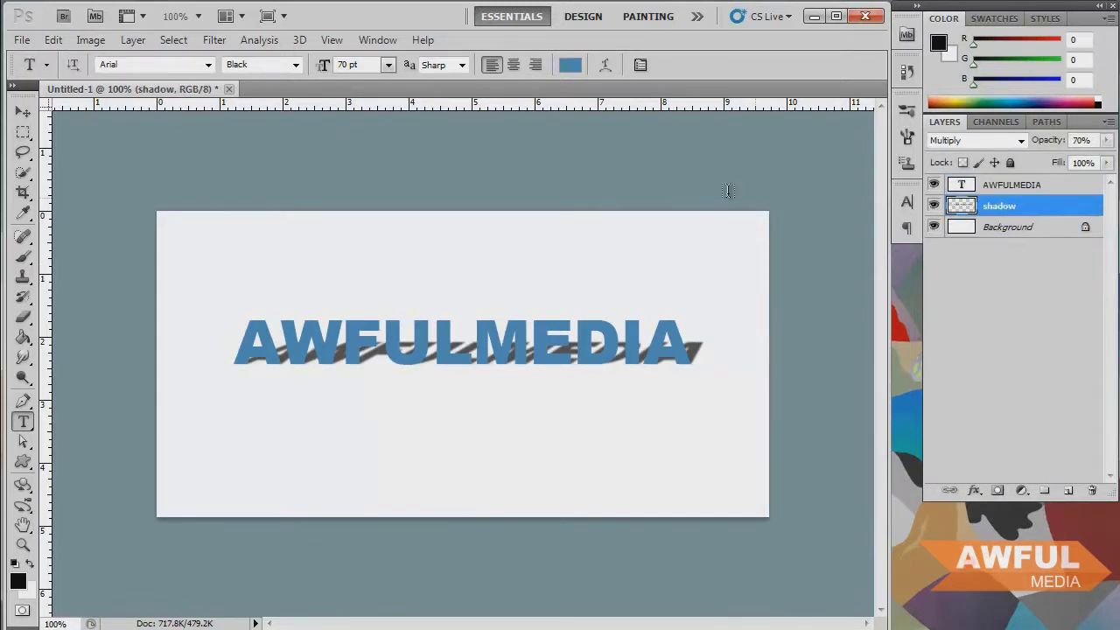
pyautogui.click(300, 39)
pyautogui.click(214, 40)
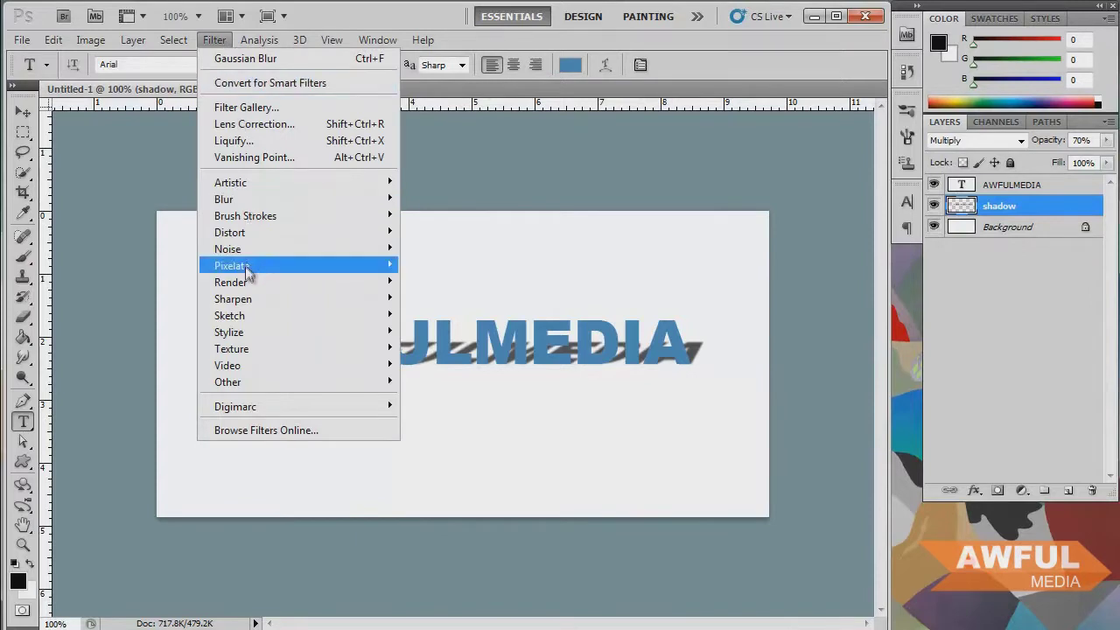
pyautogui.moveTo(220, 200)
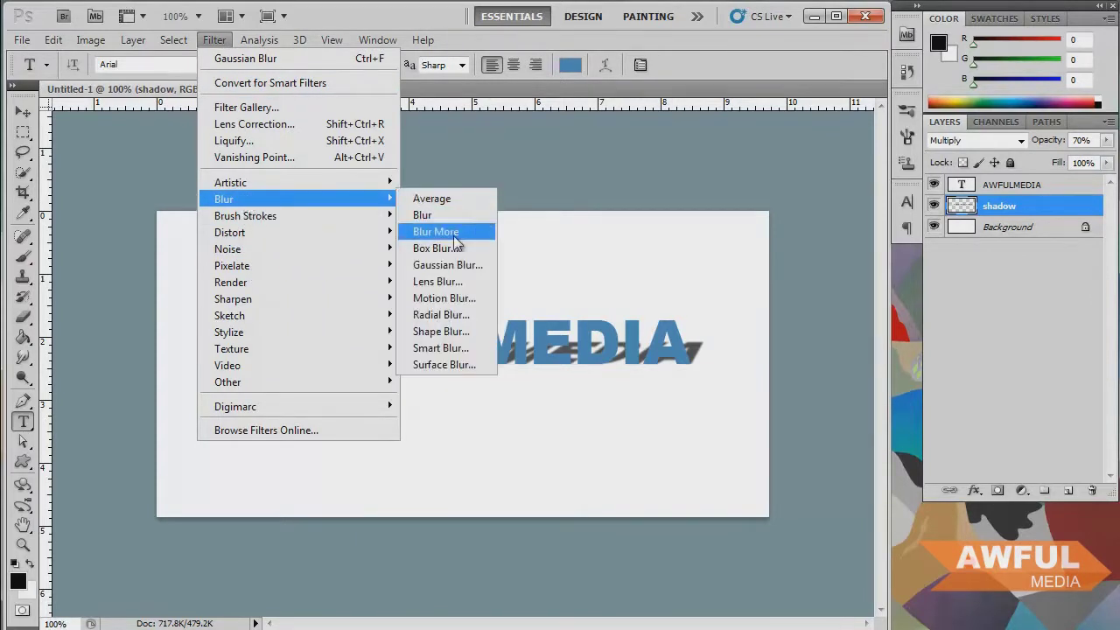
pyautogui.click(445, 265)
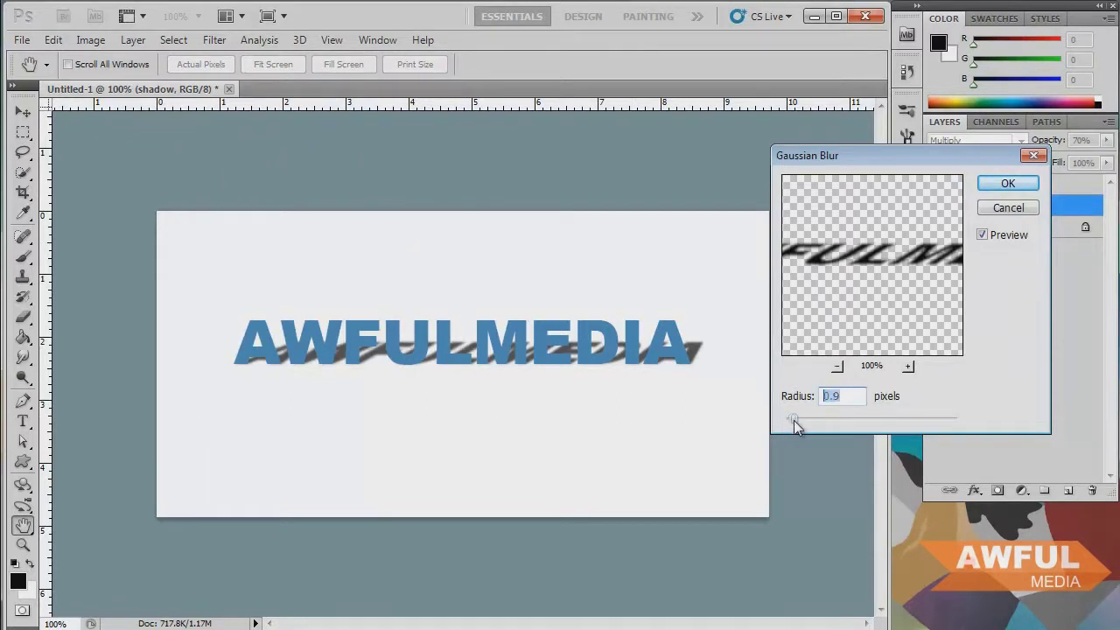
pyautogui.moveTo(806, 423); pyautogui.dragTo(787, 421)
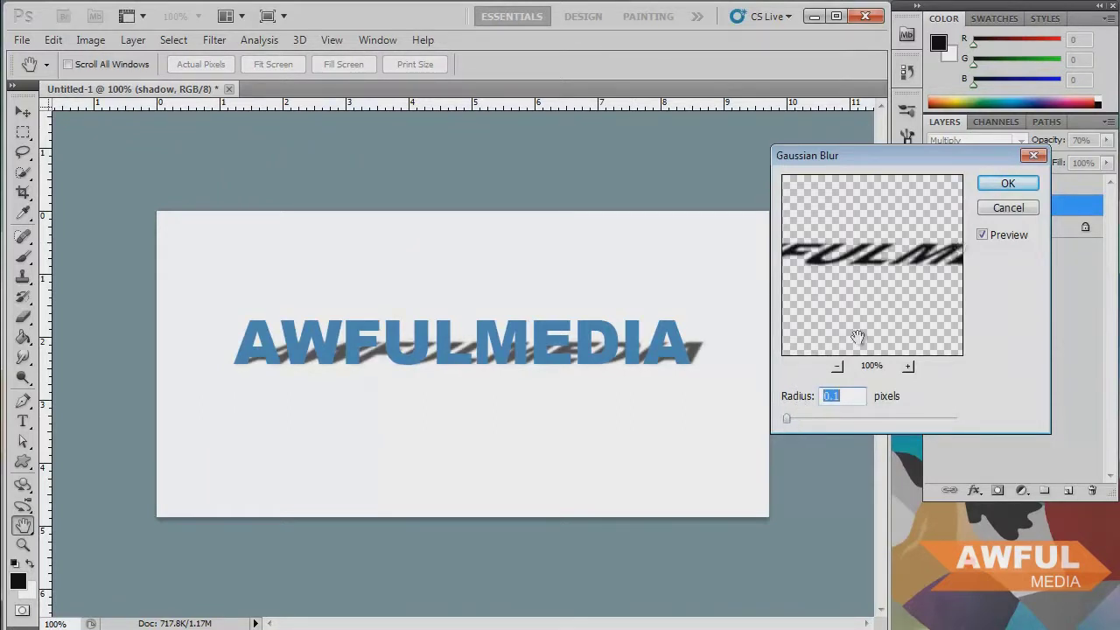
# Step: Cancel the second blur, then fade the shadow's left end with a 96 px, 0%-hardness eraser
pyautogui.click(993, 210)
pyautogui.click(23, 317)
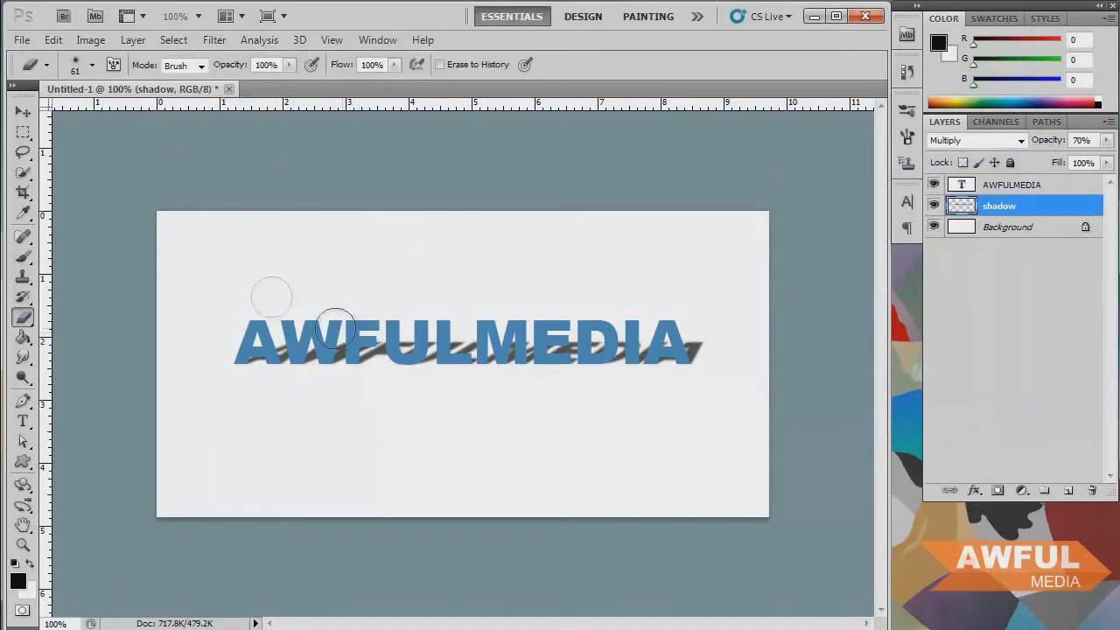
pyautogui.click(92, 64)
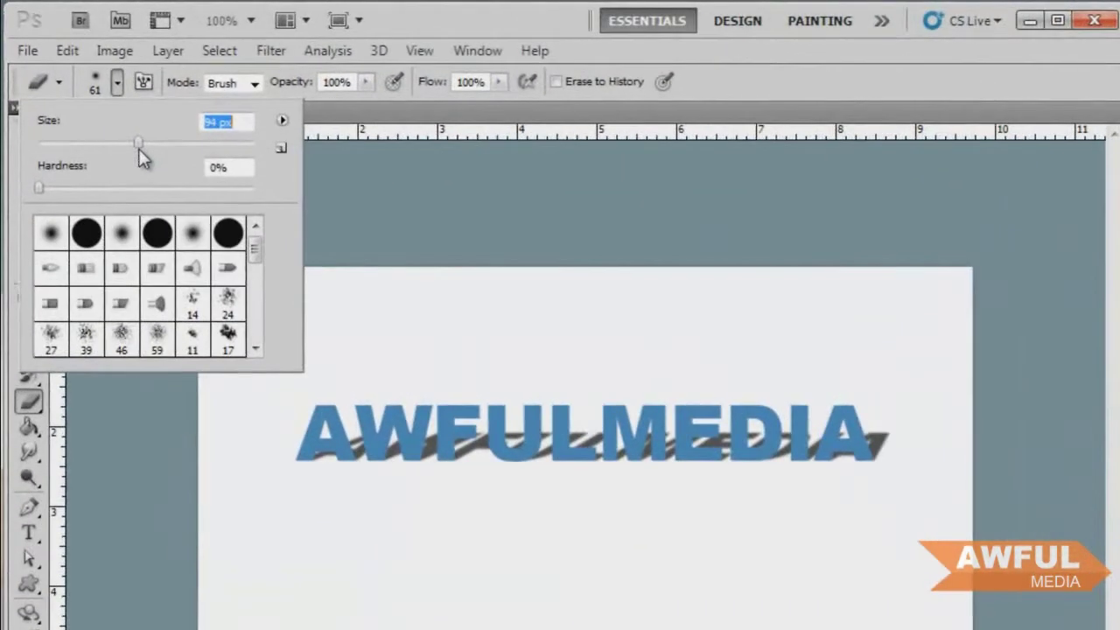
pyautogui.moveTo(123, 137); pyautogui.dragTo(133, 138)
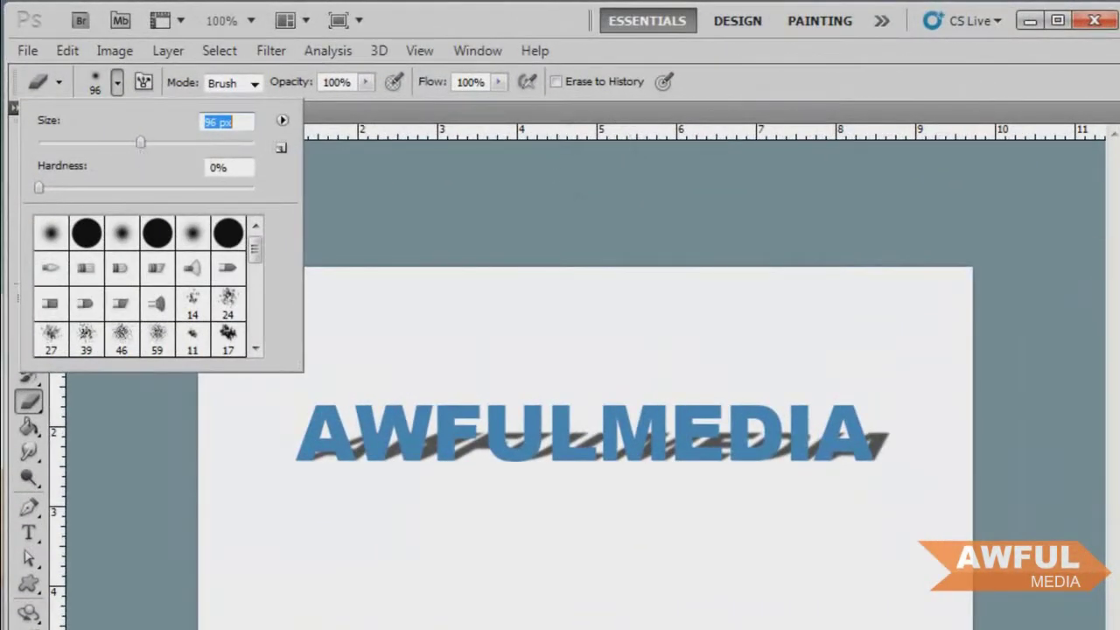
pyautogui.click(727, 320)
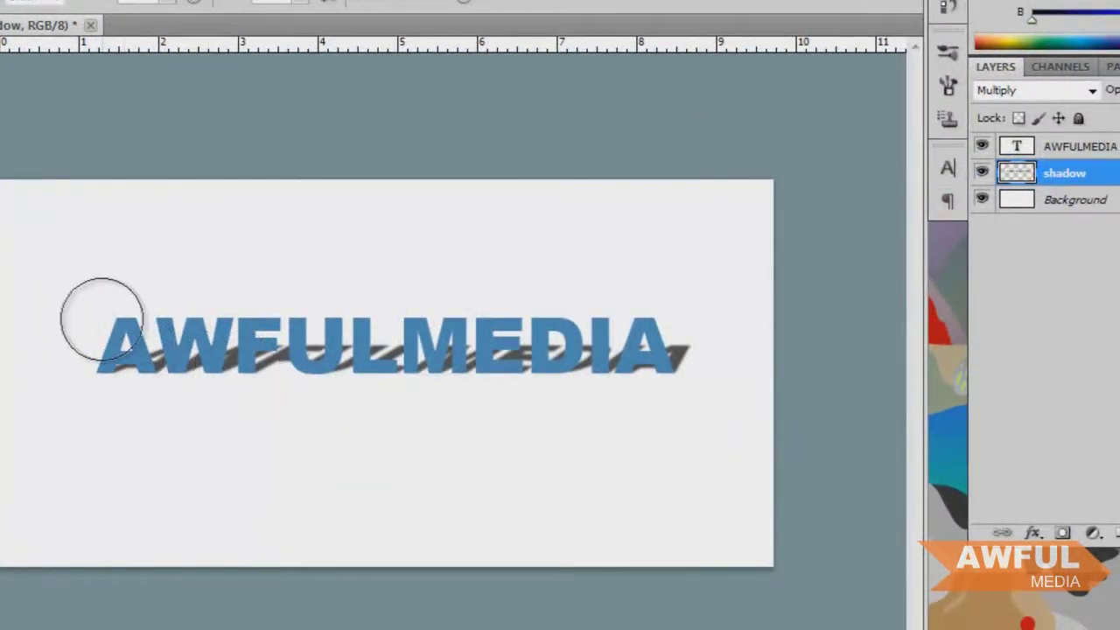
pyautogui.moveTo(101, 311)
pyautogui.mouseDown()
pyautogui.moveTo(250, 298)
pyautogui.moveTo(880, 300)
pyautogui.mouseUp()
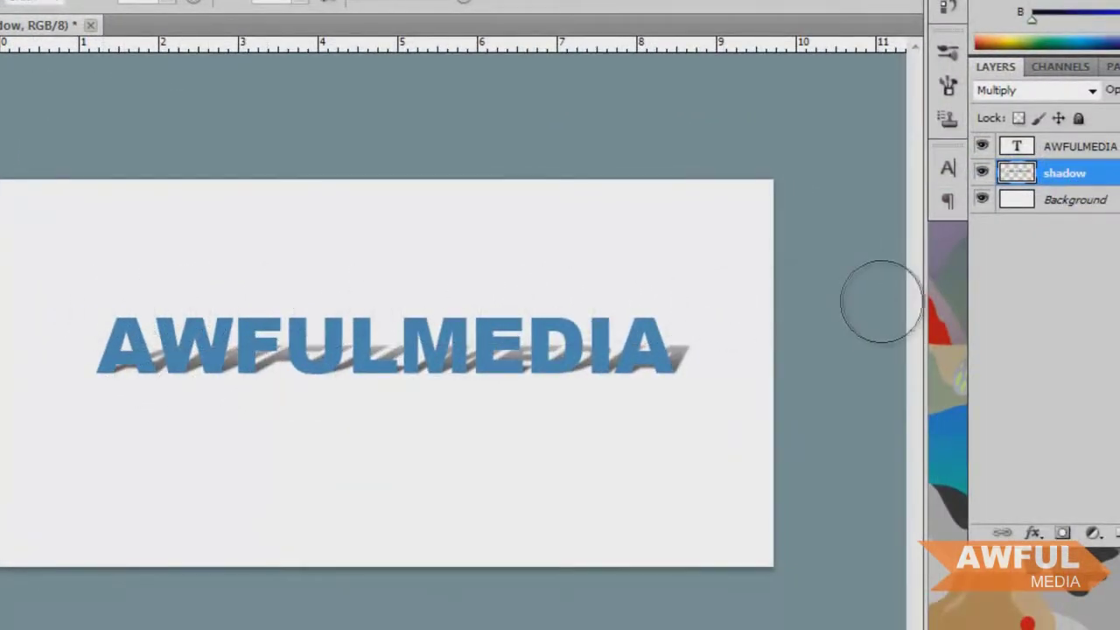